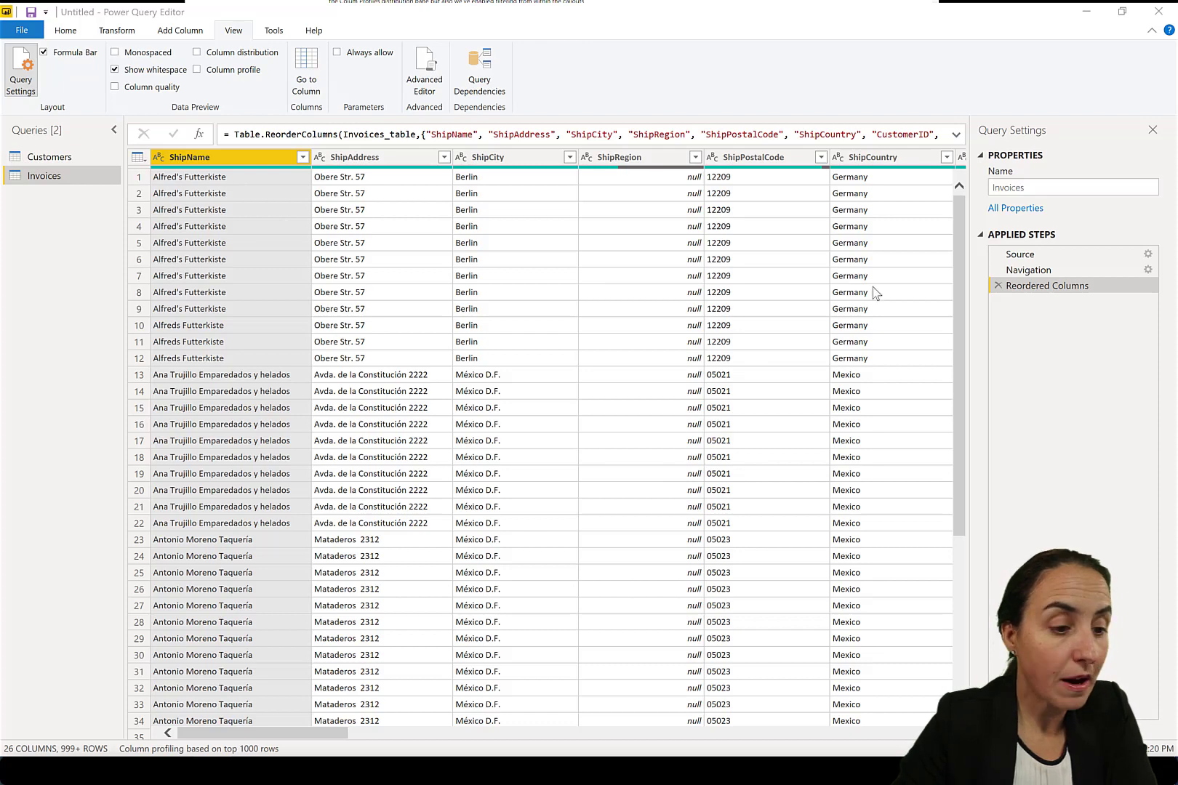
# Turn on Column distribution so each Invoices column shows a value histogram with distinct and unique counts.
pyautogui.keyDown('ctrl'); pyautogui.click(349, 157); pyautogui.keyUp('ctrl')
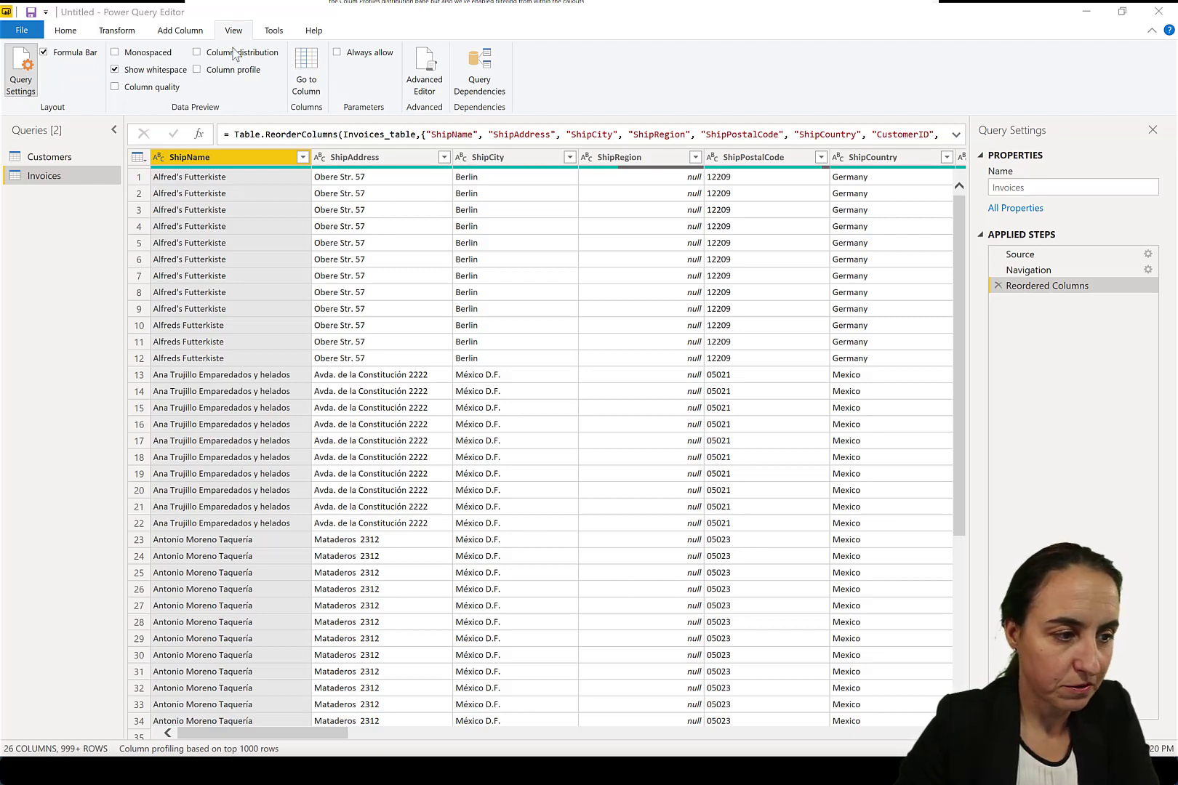
pyautogui.click(198, 54)
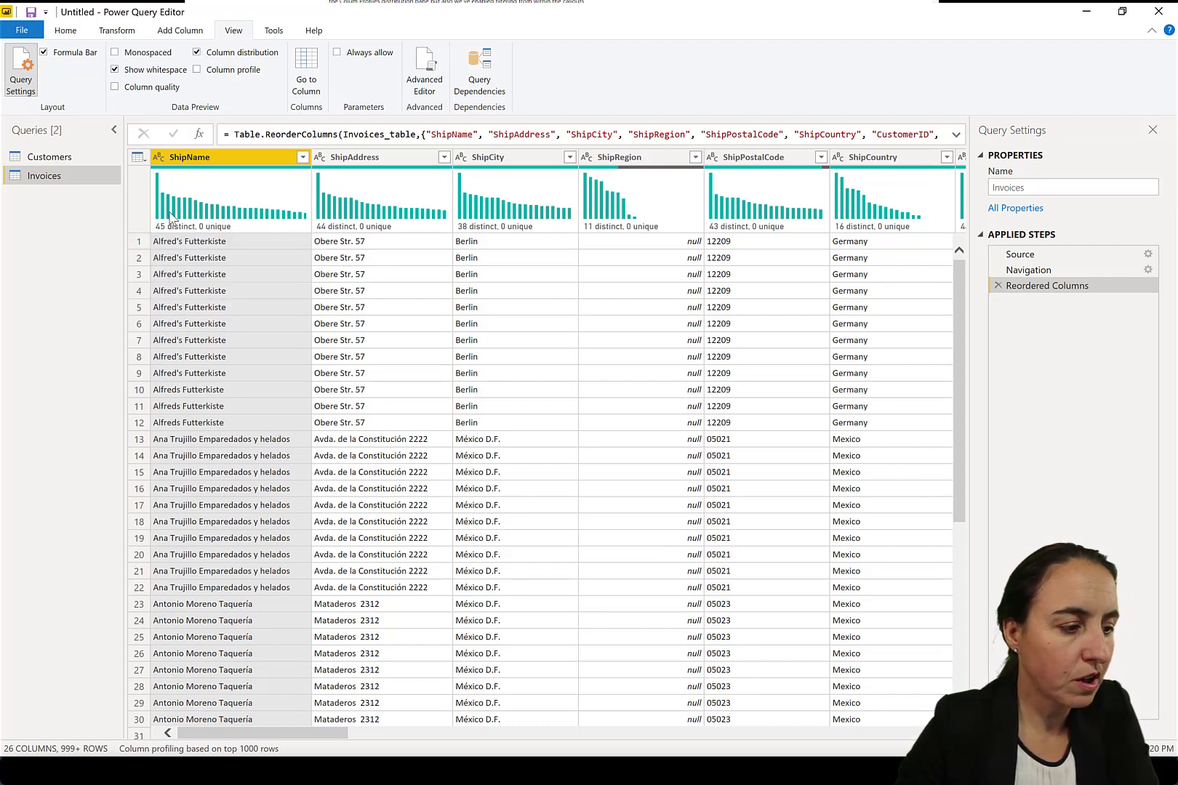
pyautogui.moveTo(229, 197)
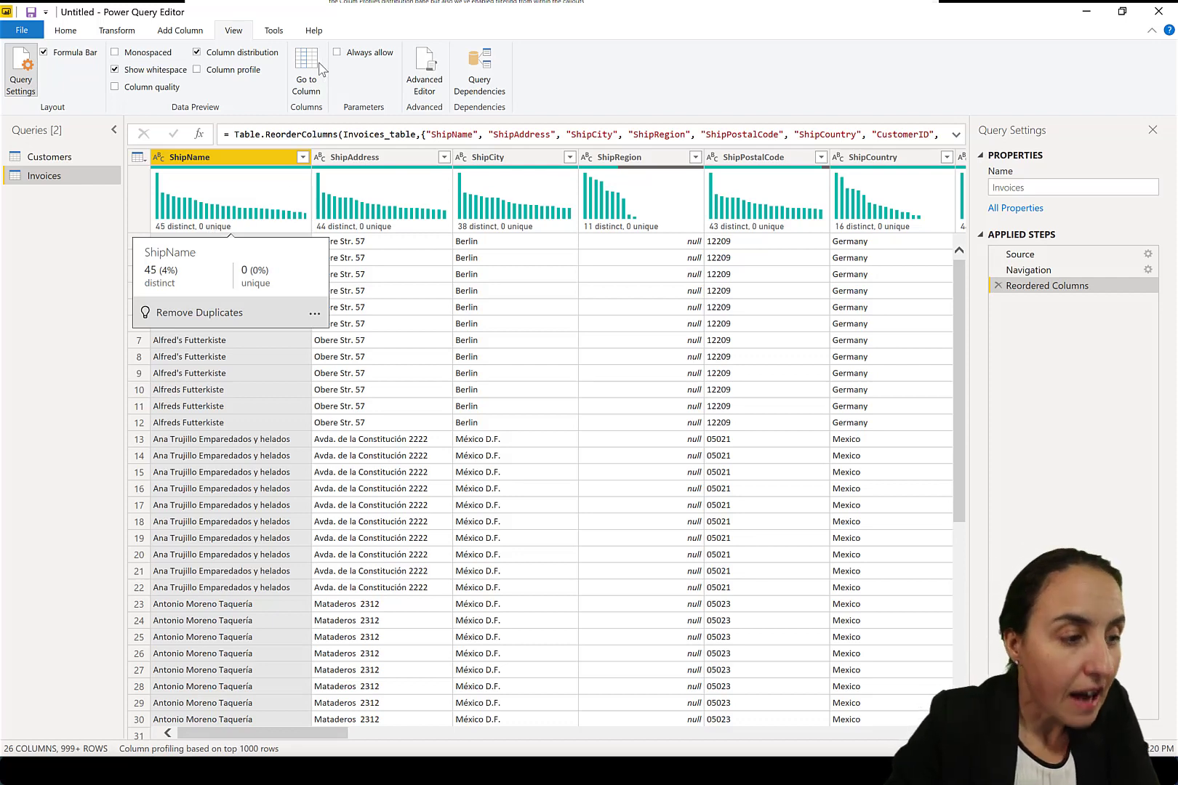
# Turn on Column profile to show ShipName's statistics and value distribution panes.
pyautogui.click(234, 70)
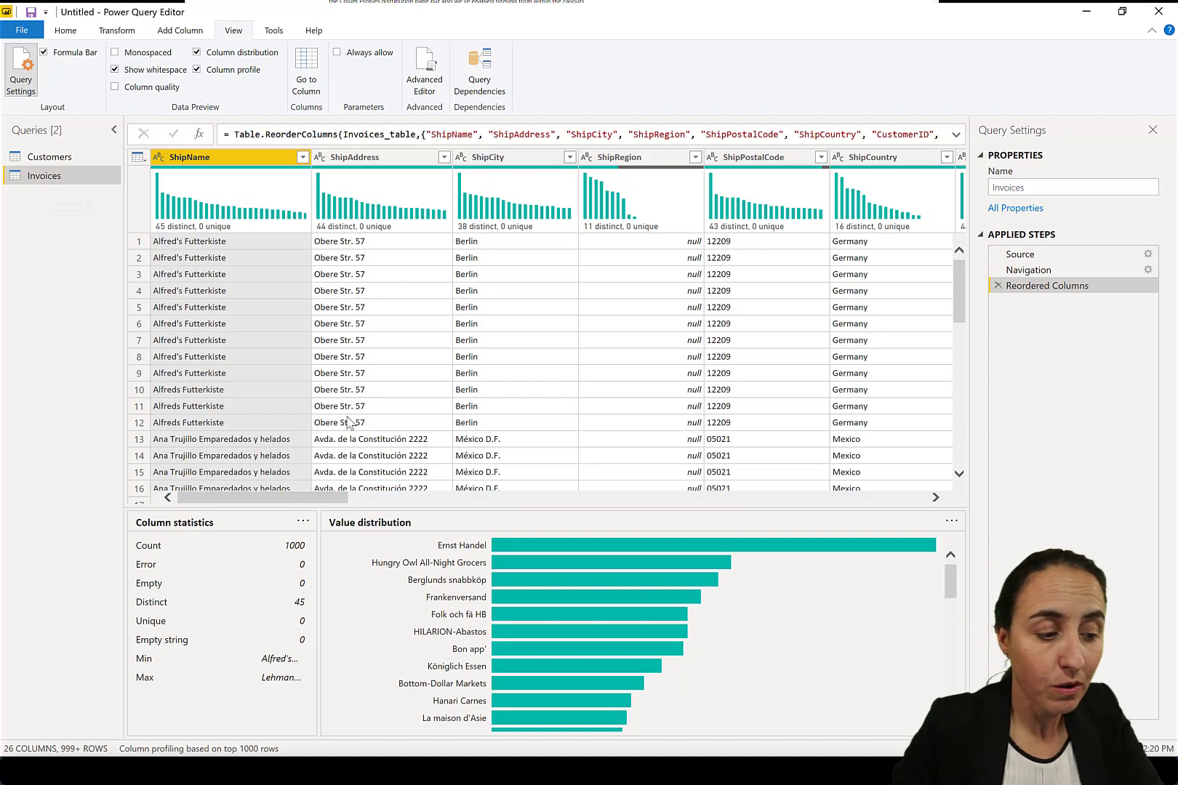
pyautogui.moveTo(279, 500); pyautogui.dragTo(420, 507)
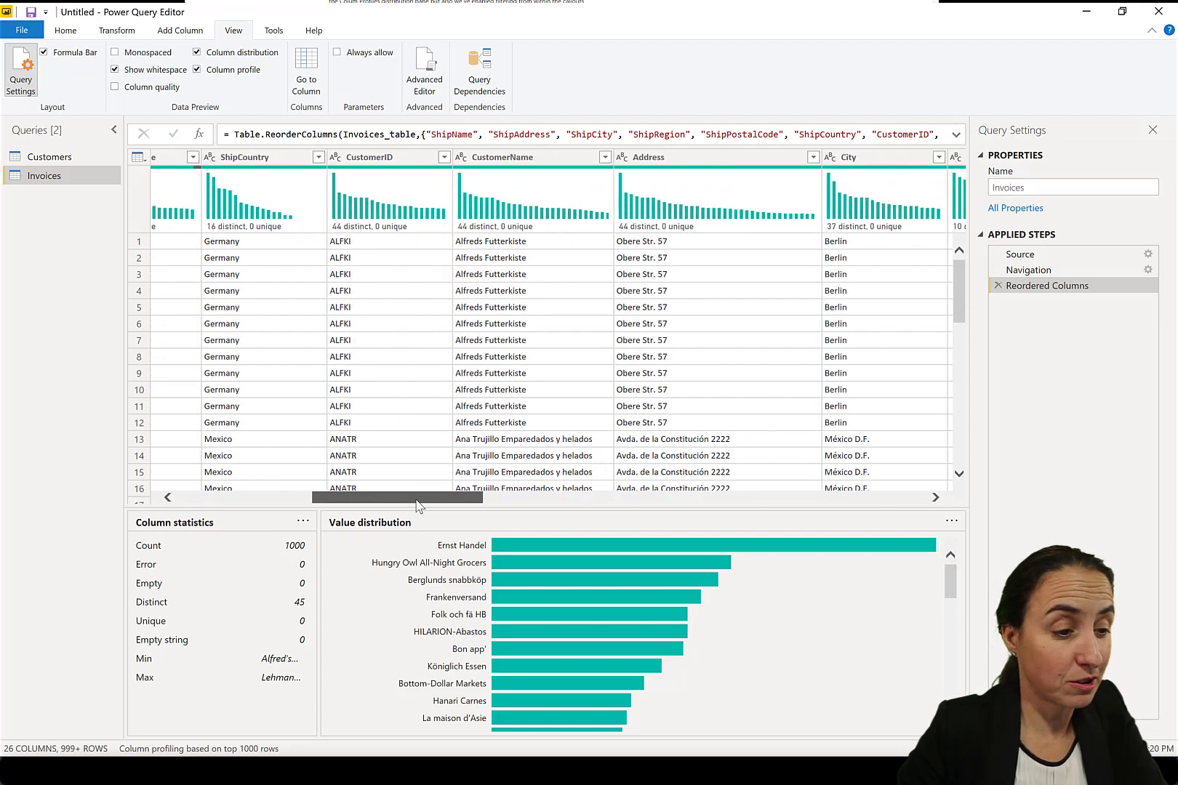
pyautogui.moveTo(419, 507); pyautogui.dragTo(883, 528)
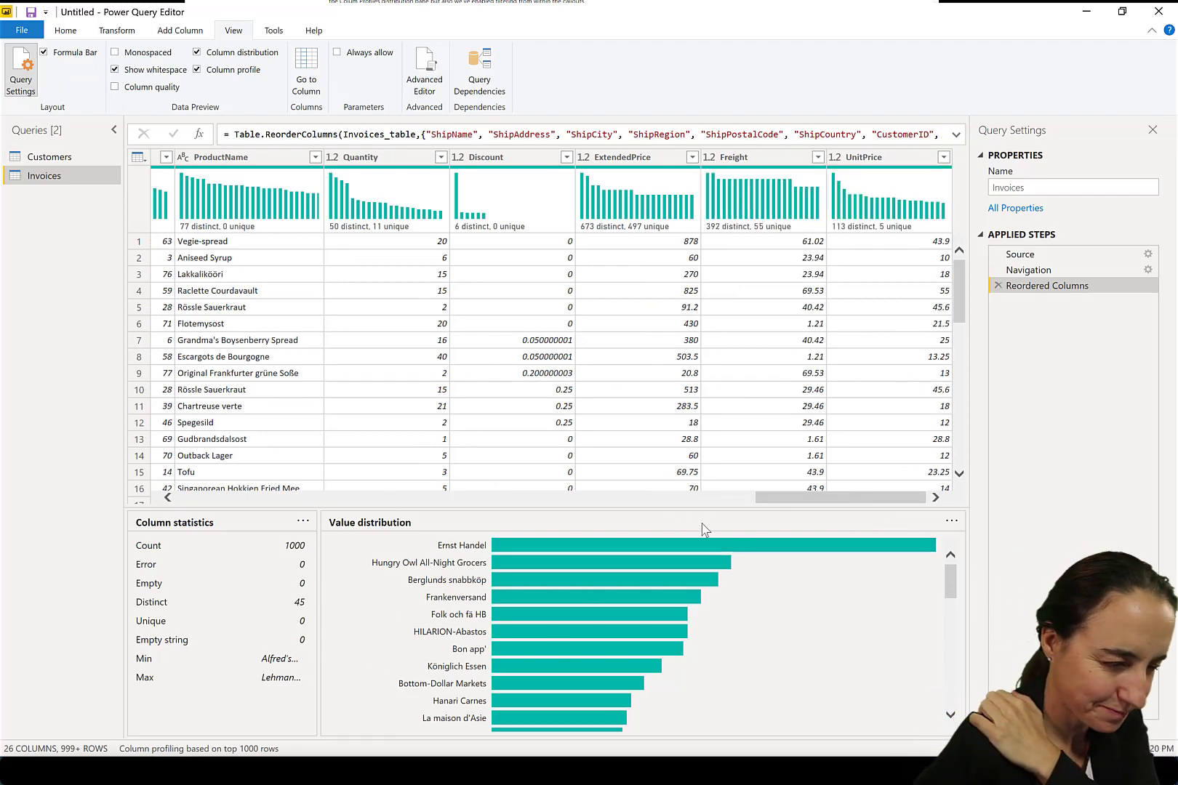
pyautogui.moveTo(782, 500); pyautogui.dragTo(702, 501)
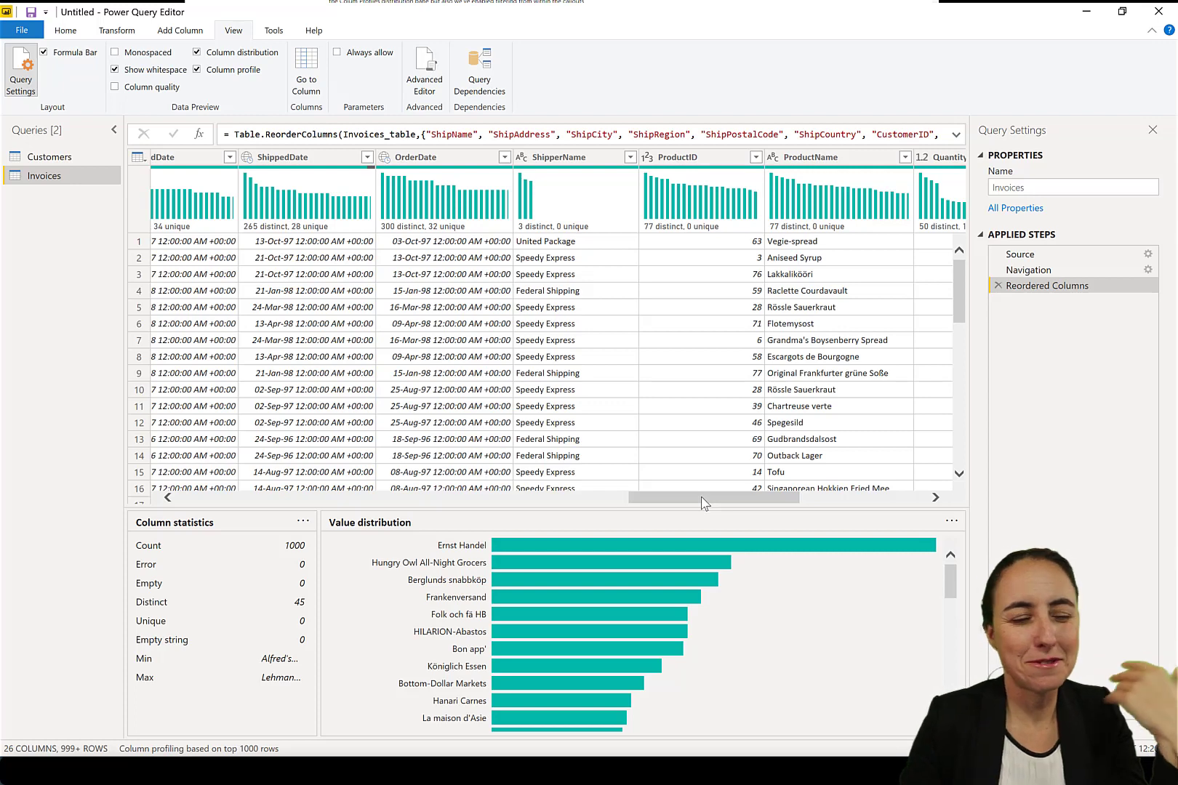
# Profile OrderDate and group its value distribution by year, spanning 1996 to 1998.
pyautogui.click(429, 157)
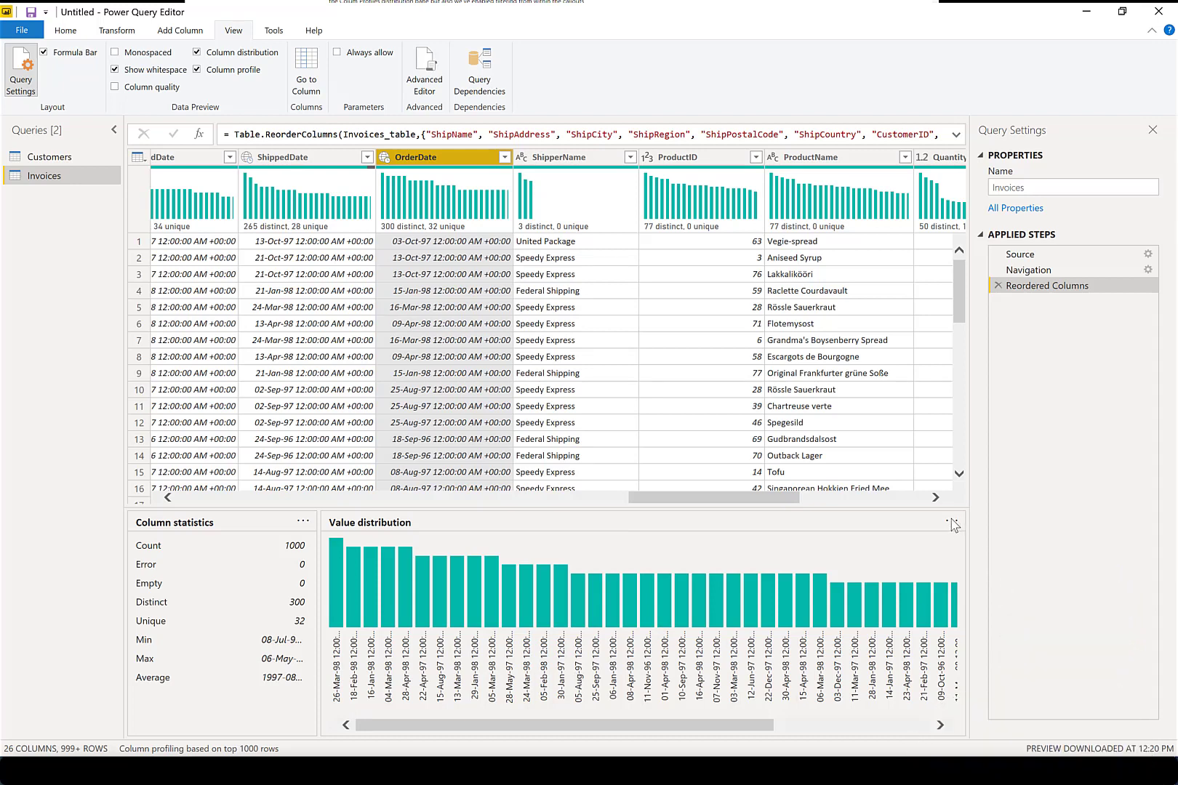
pyautogui.click(953, 524)
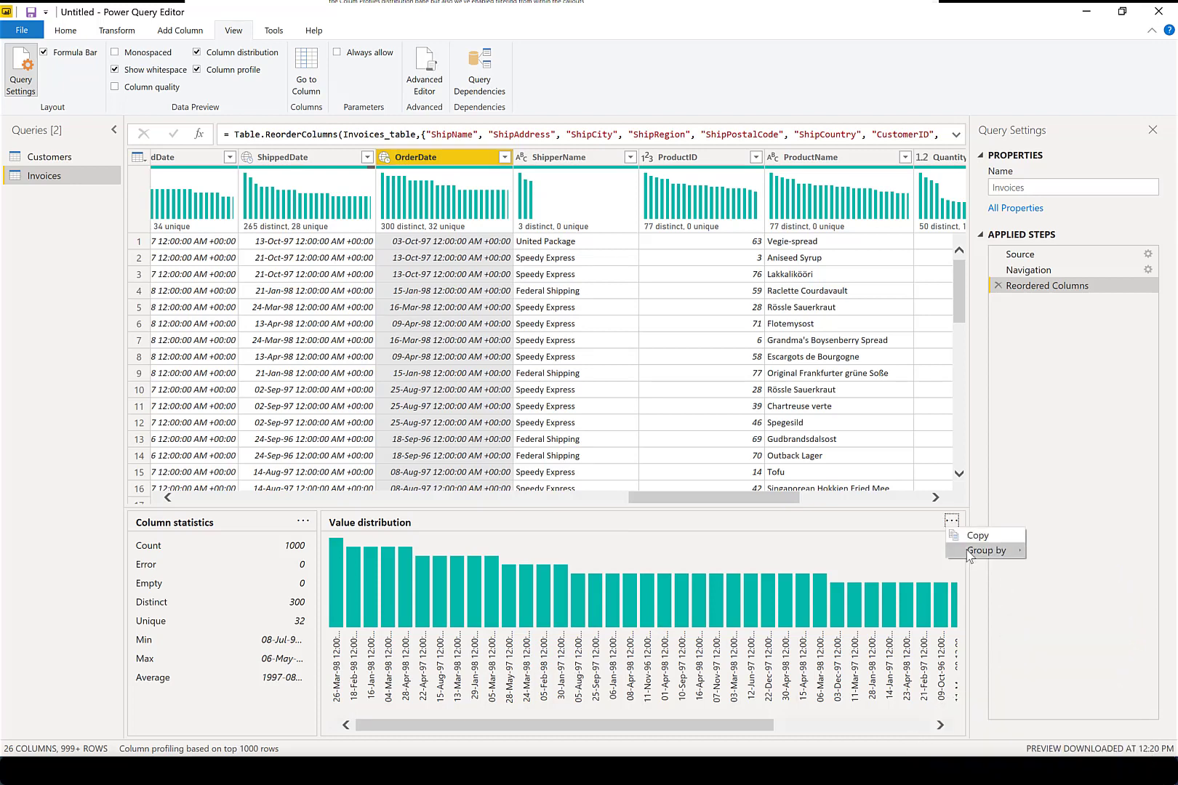
pyautogui.click(1063, 556)
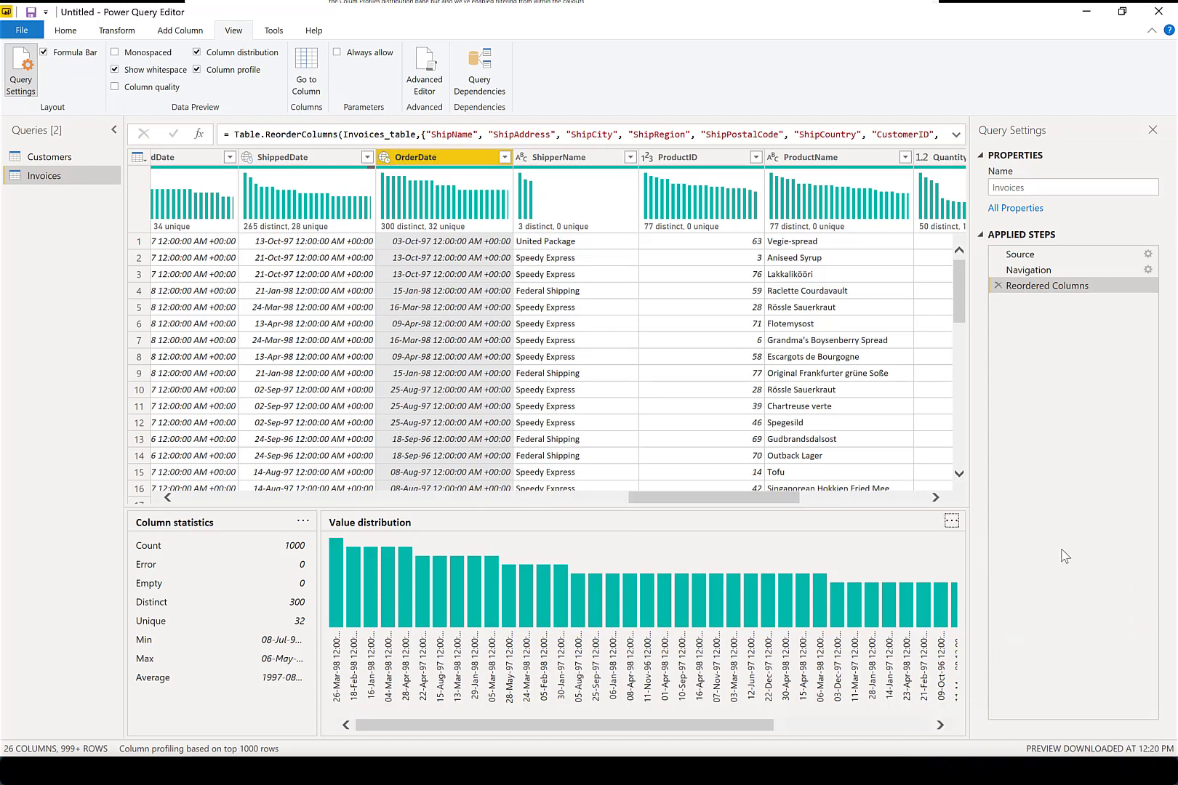
pyautogui.click(951, 522)
pyautogui.moveTo(985, 550)
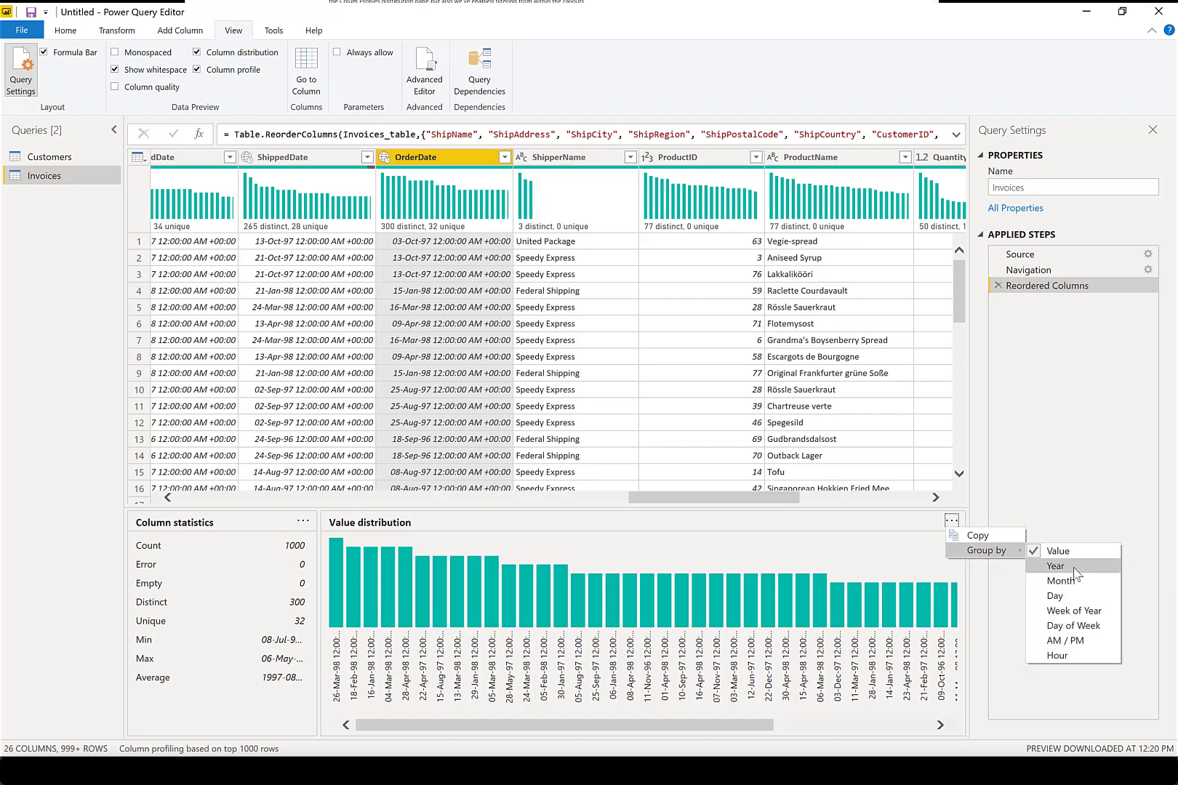
pyautogui.click(1074, 567)
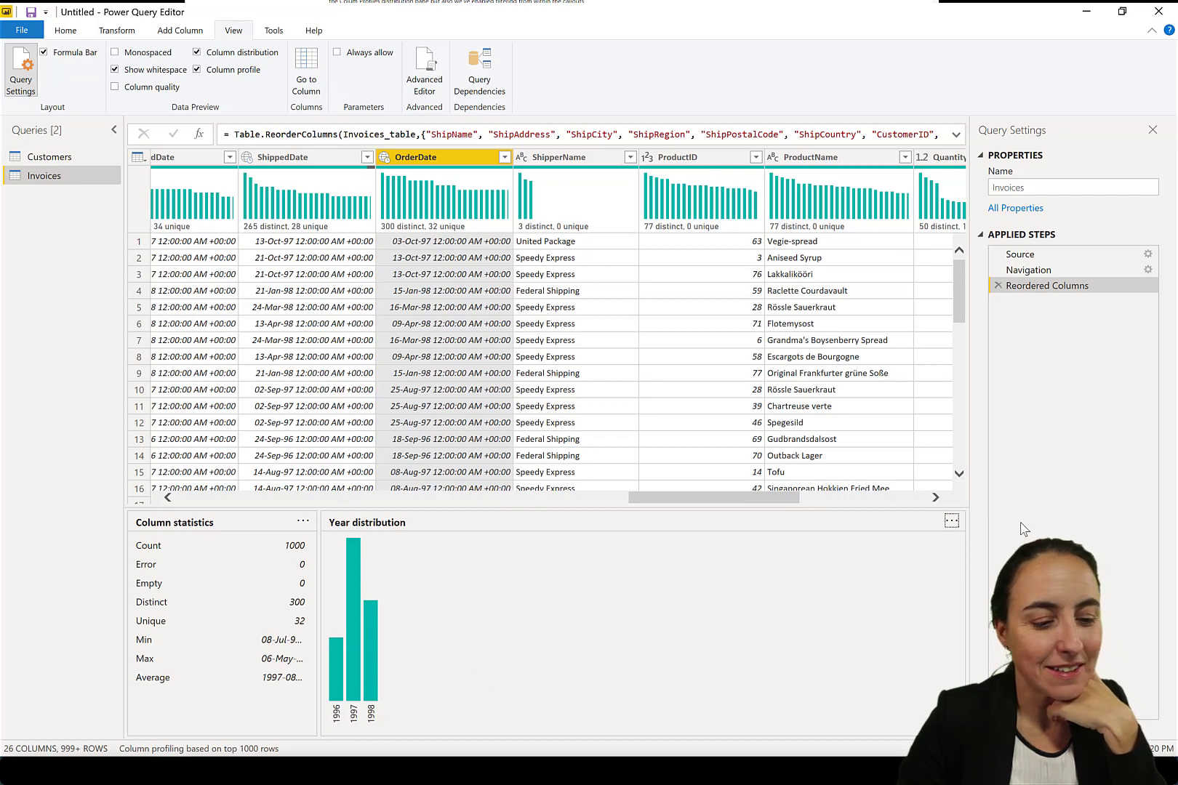
pyautogui.click(951, 520)
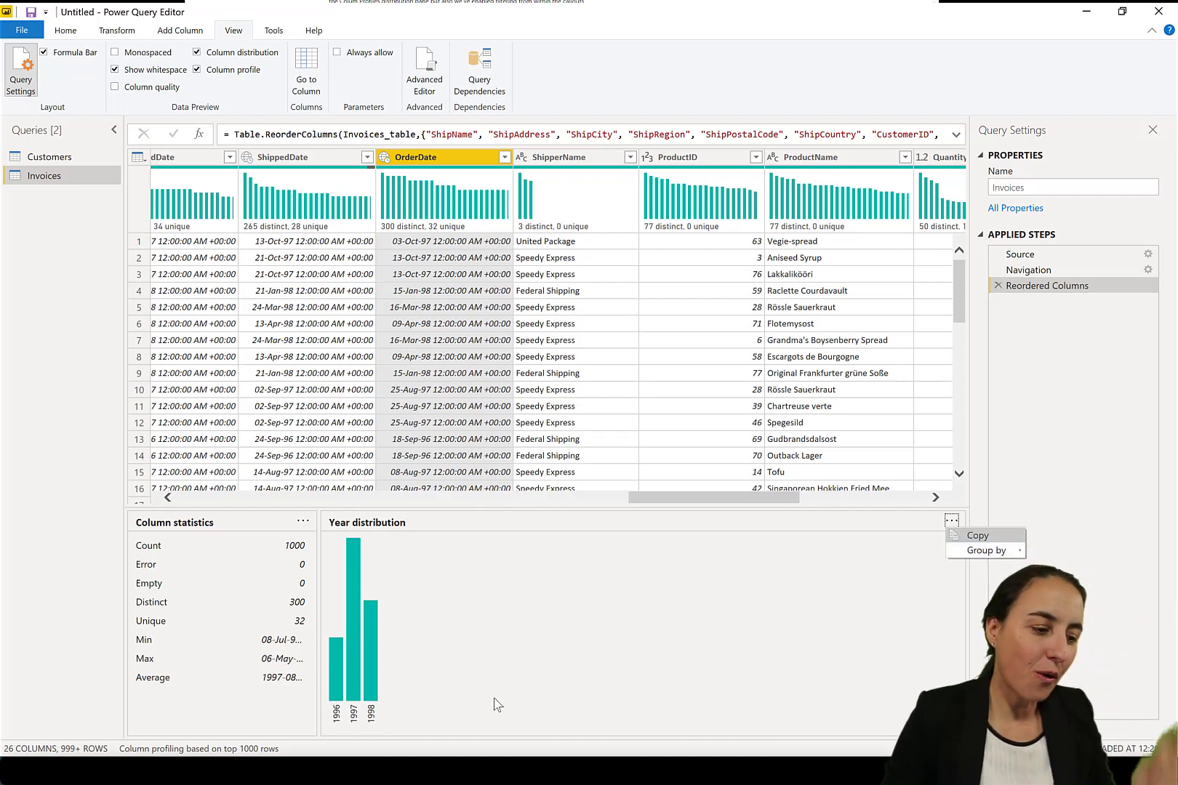
pyautogui.click(422, 654)
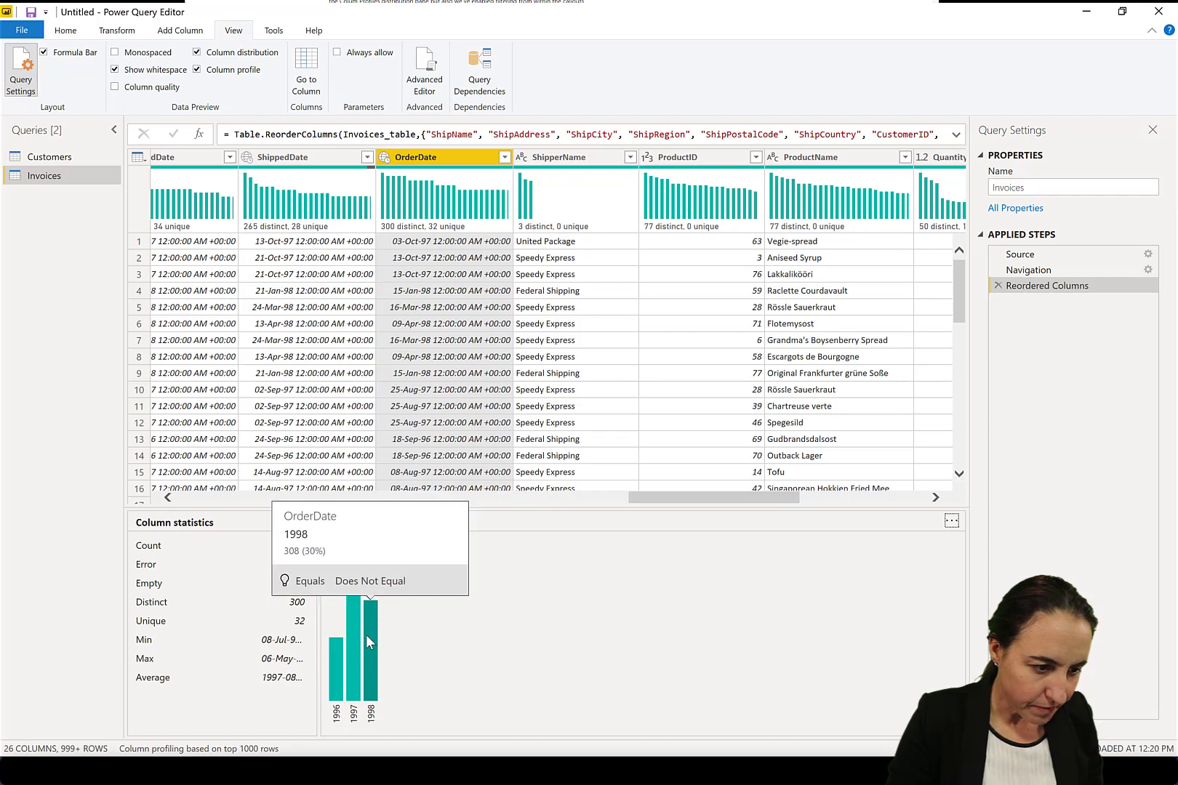
pyautogui.moveTo(370, 648)
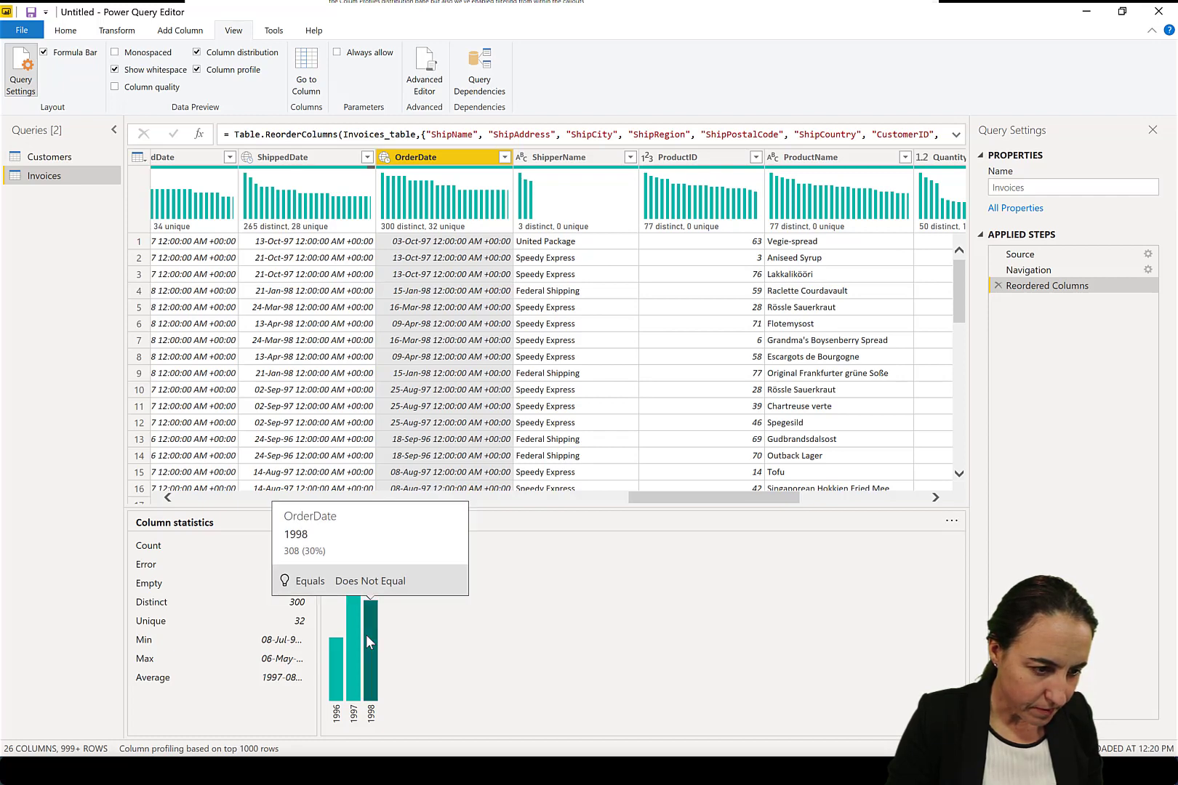
# Regroup the OrderDate distribution by month, then by week of year.
pyautogui.click(951, 520)
pyautogui.moveTo(985, 549)
pyautogui.click(1072, 595)
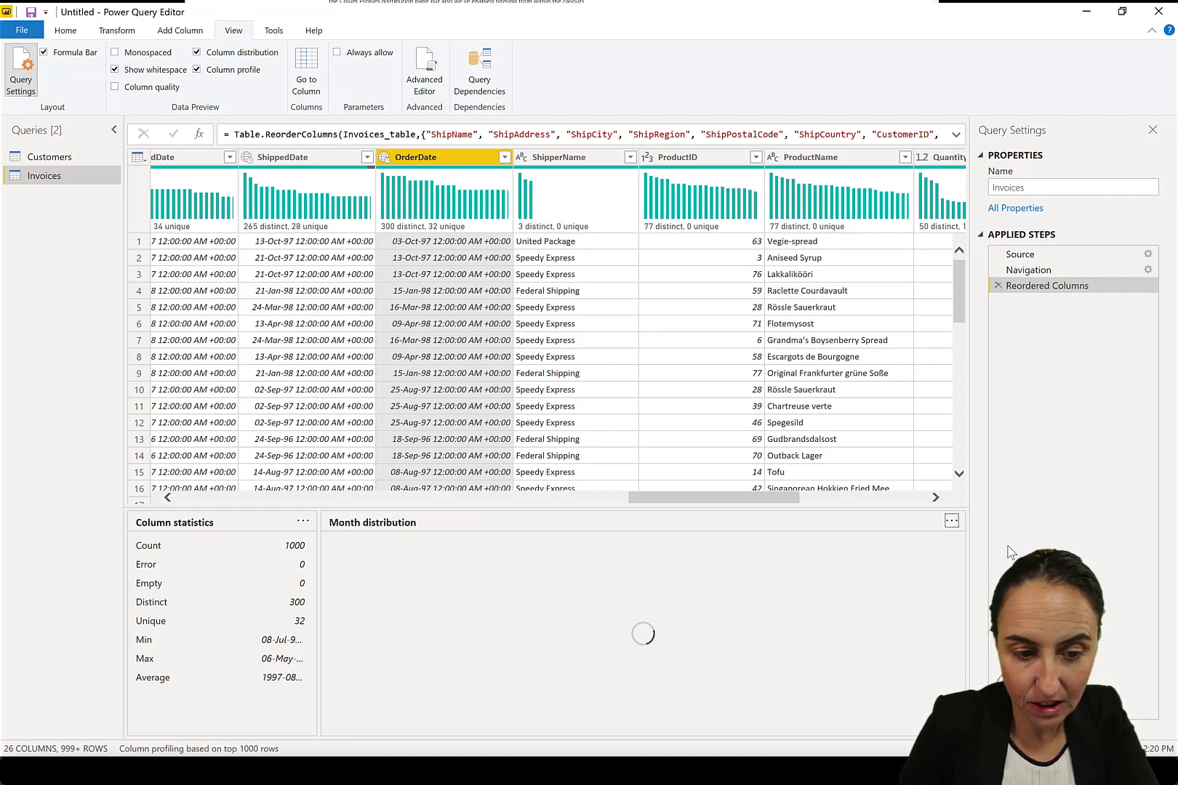
pyautogui.click(951, 522)
pyautogui.moveTo(986, 550)
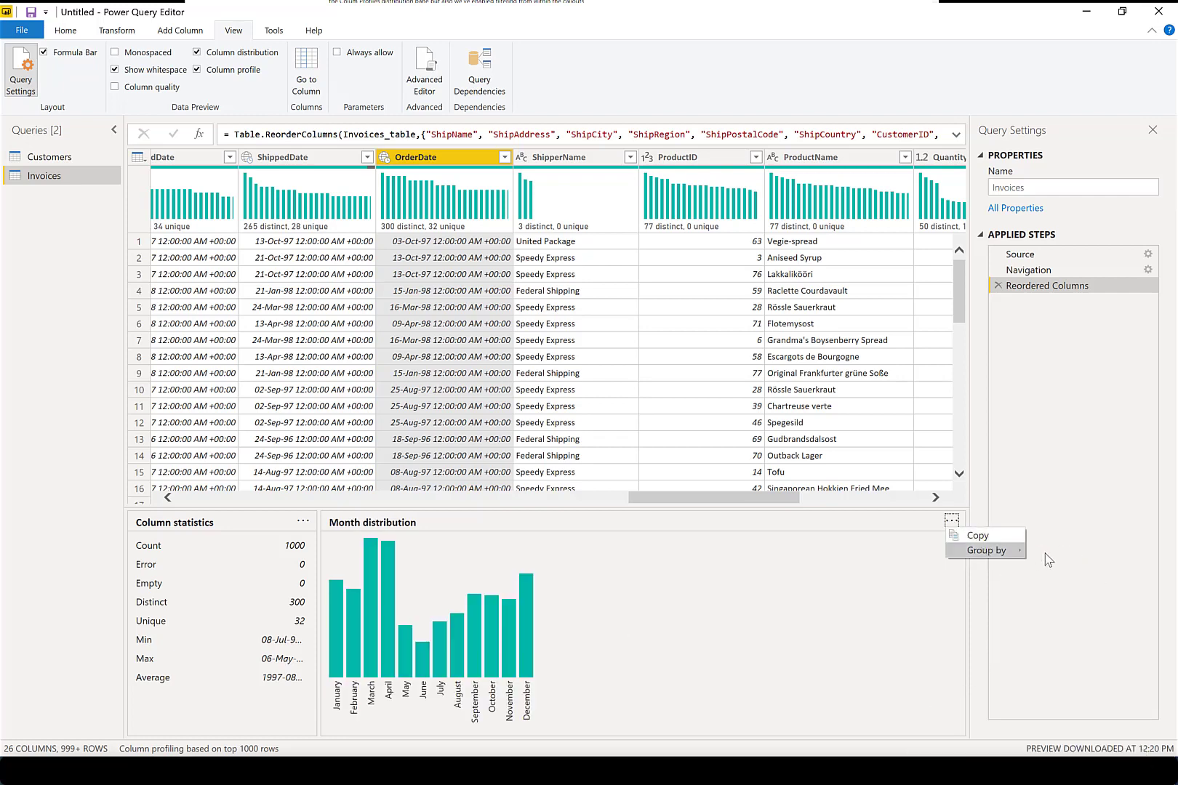
pyautogui.click(1079, 611)
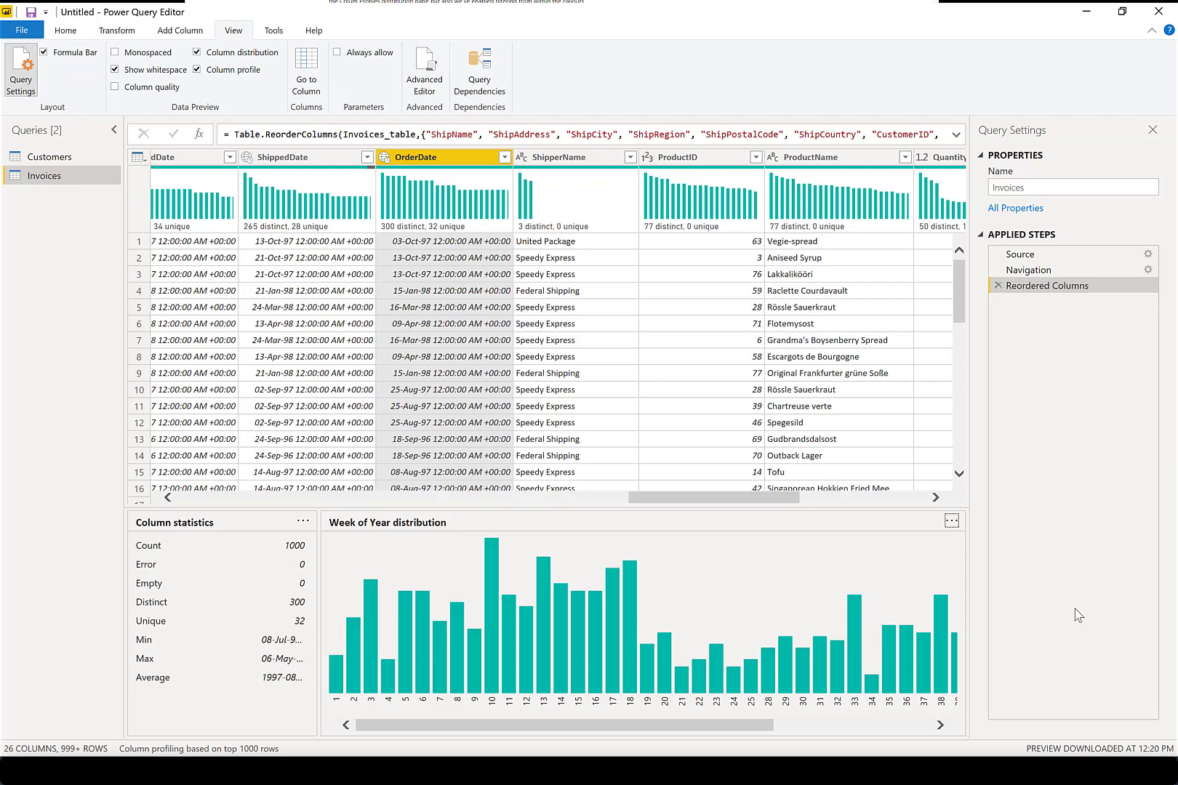
# Regroup the OrderDate distribution by AM/PM, then by hour, with every order at hour 0.
pyautogui.click(951, 522)
pyautogui.moveTo(985, 550)
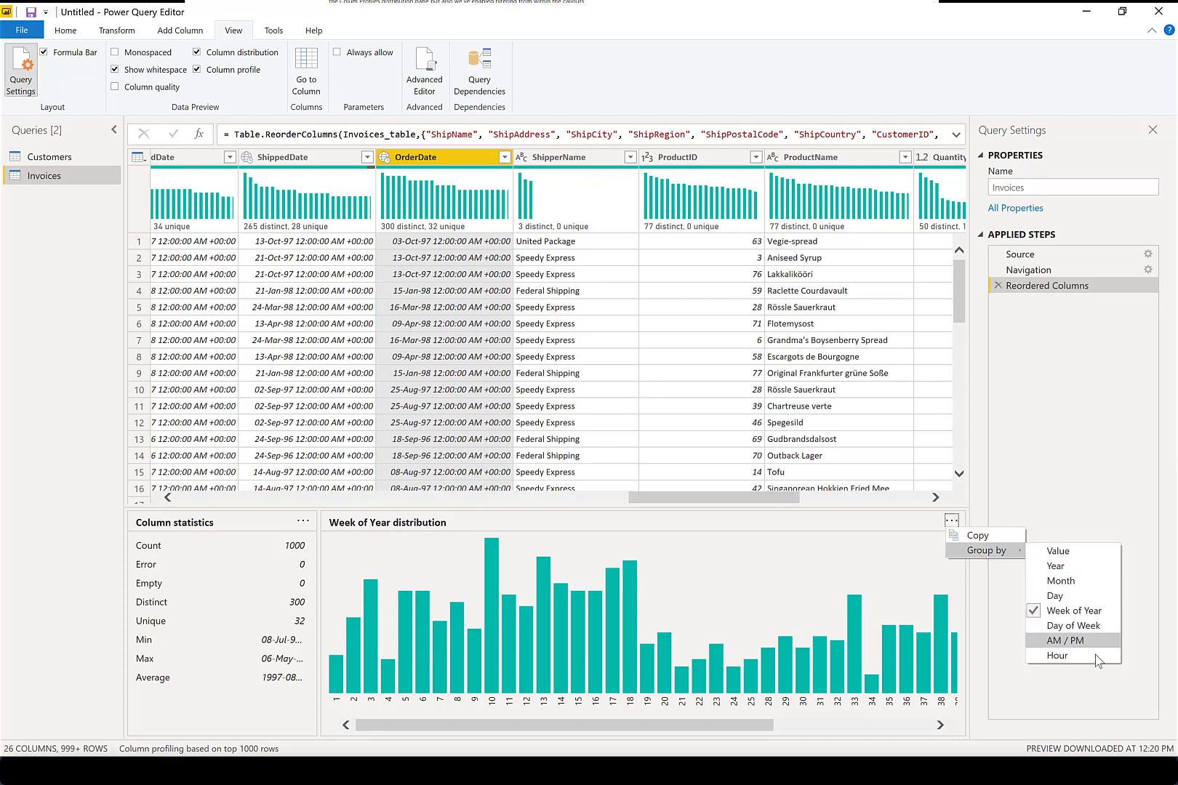
pyautogui.click(1076, 641)
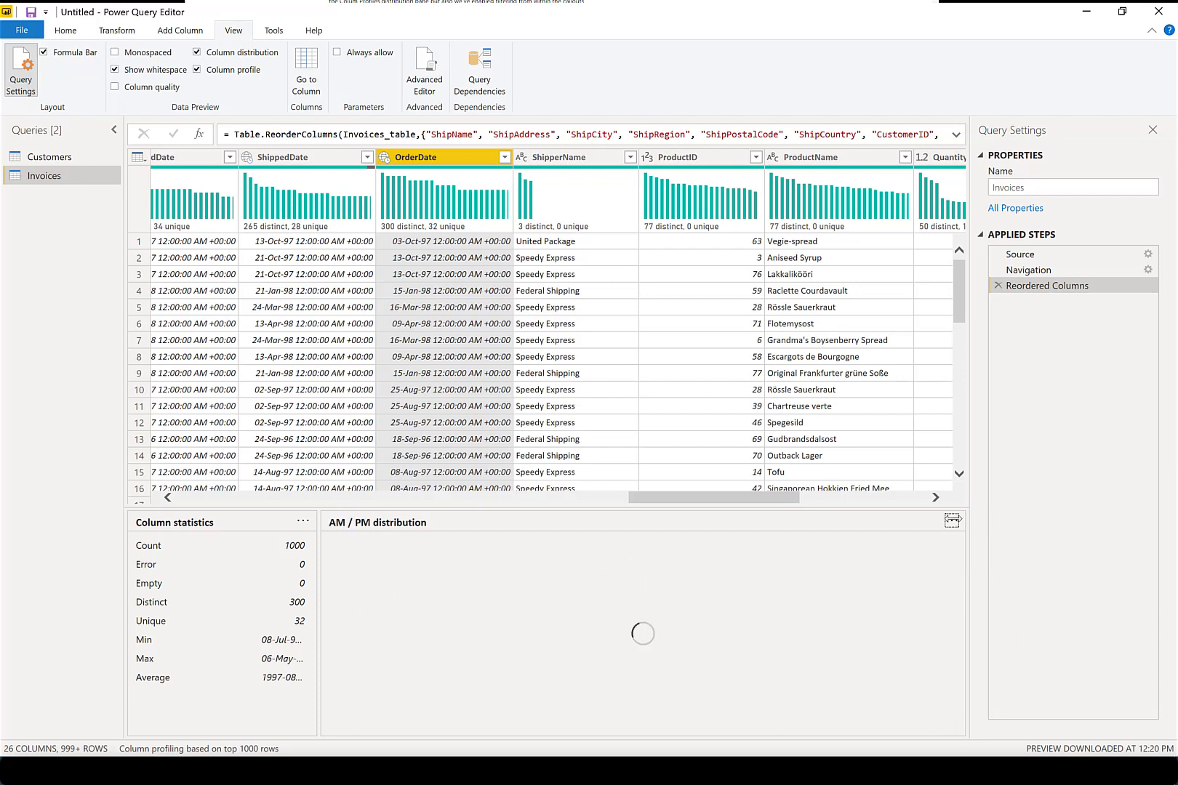
pyautogui.click(951, 520)
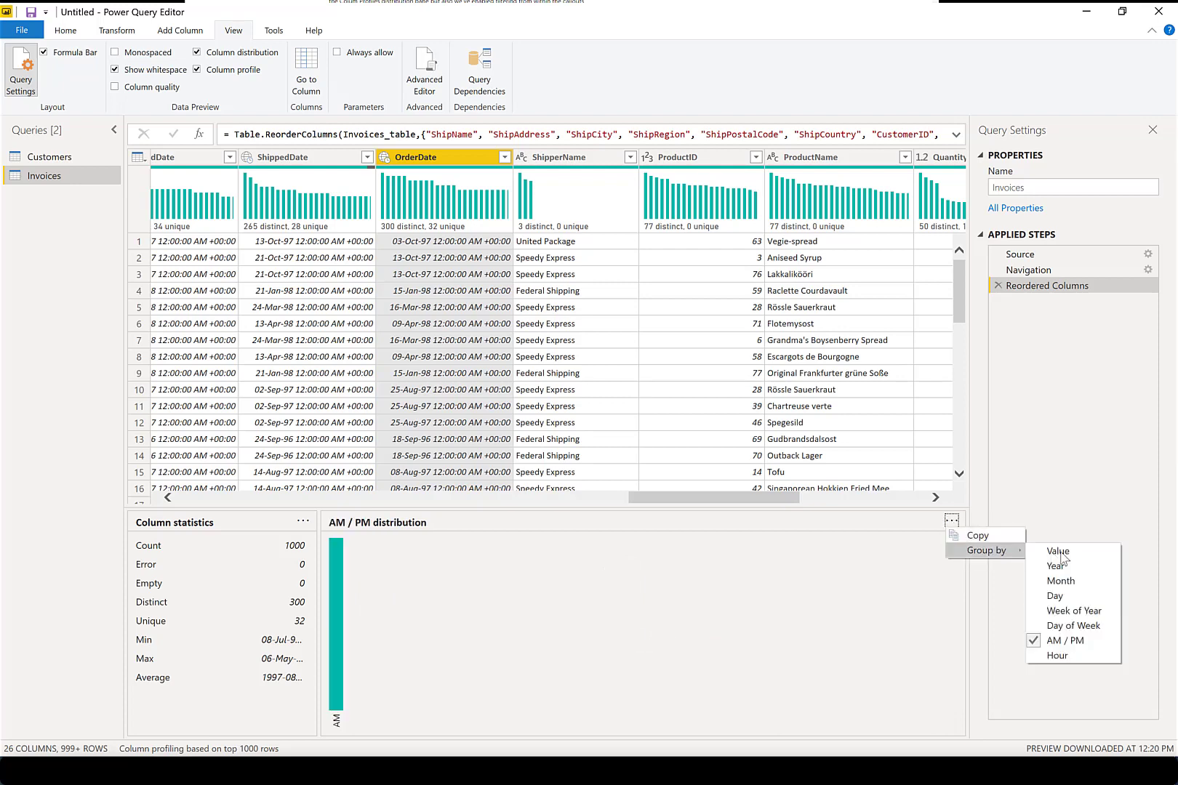
pyautogui.click(1087, 654)
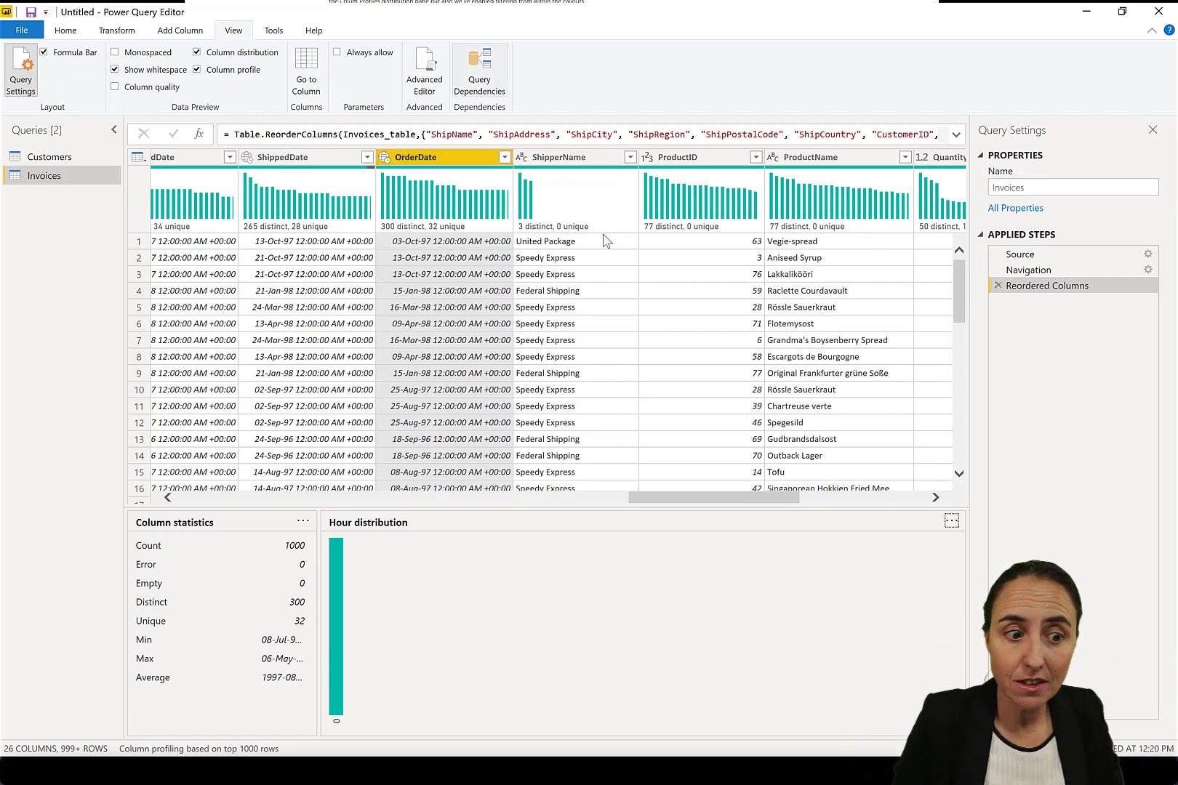
# Scroll the grid right to show ProductName, Quantity, Discount, ExtendedPrice, Freight and UnitPrice.
pyautogui.moveTo(773, 493); pyautogui.dragTo(900, 493)
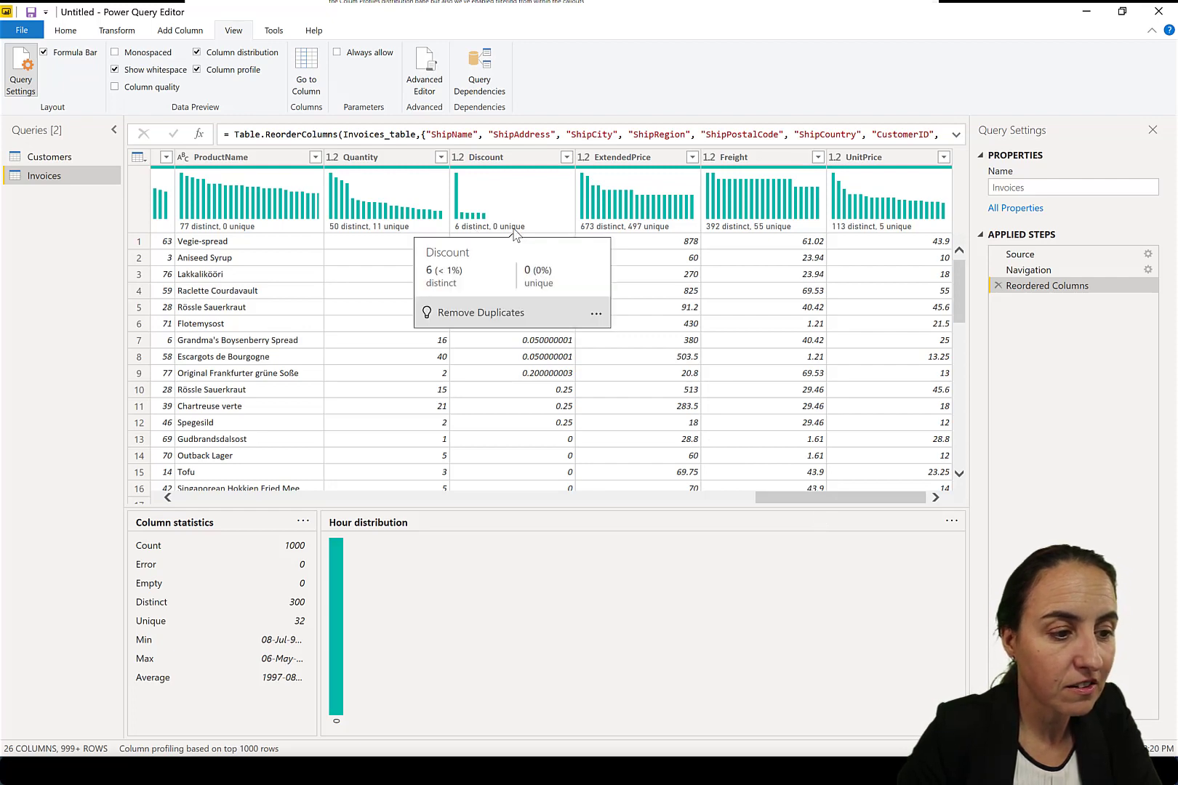
# Profile the Discount column and check its filter list without applying any filter.
pyautogui.click(520, 160)
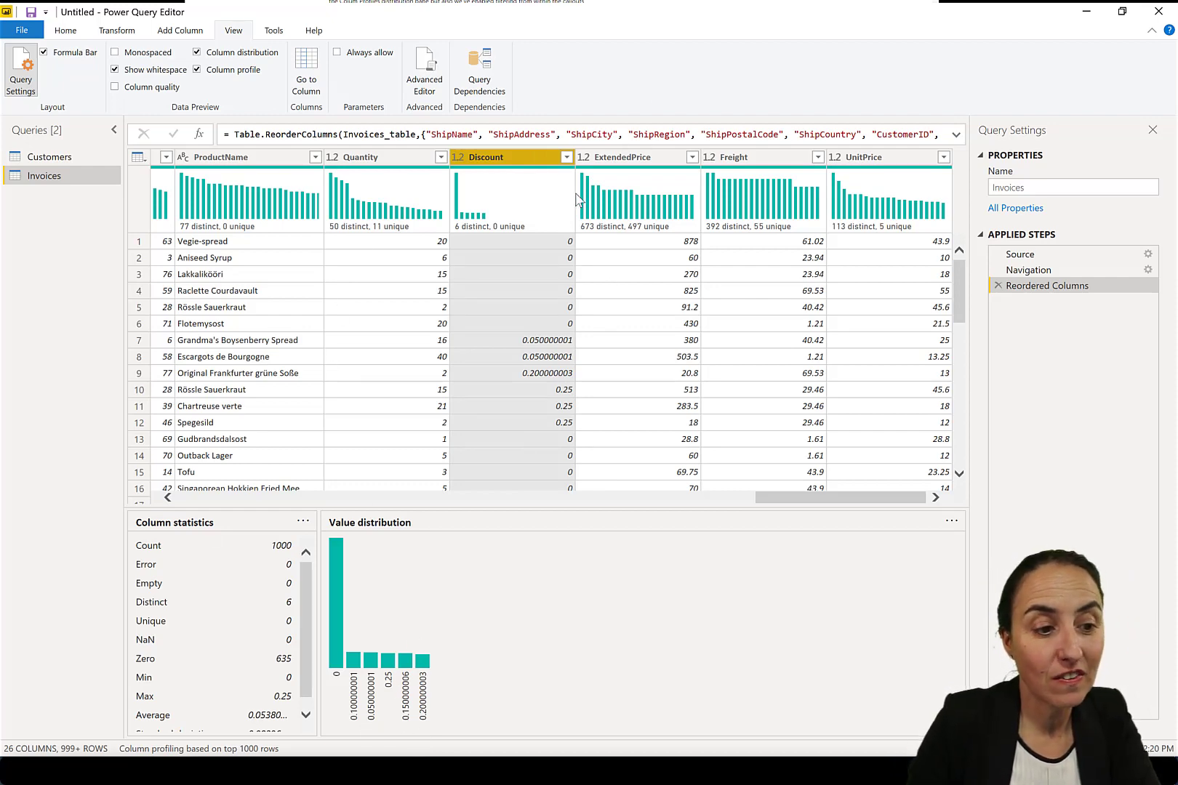
pyautogui.click(566, 158)
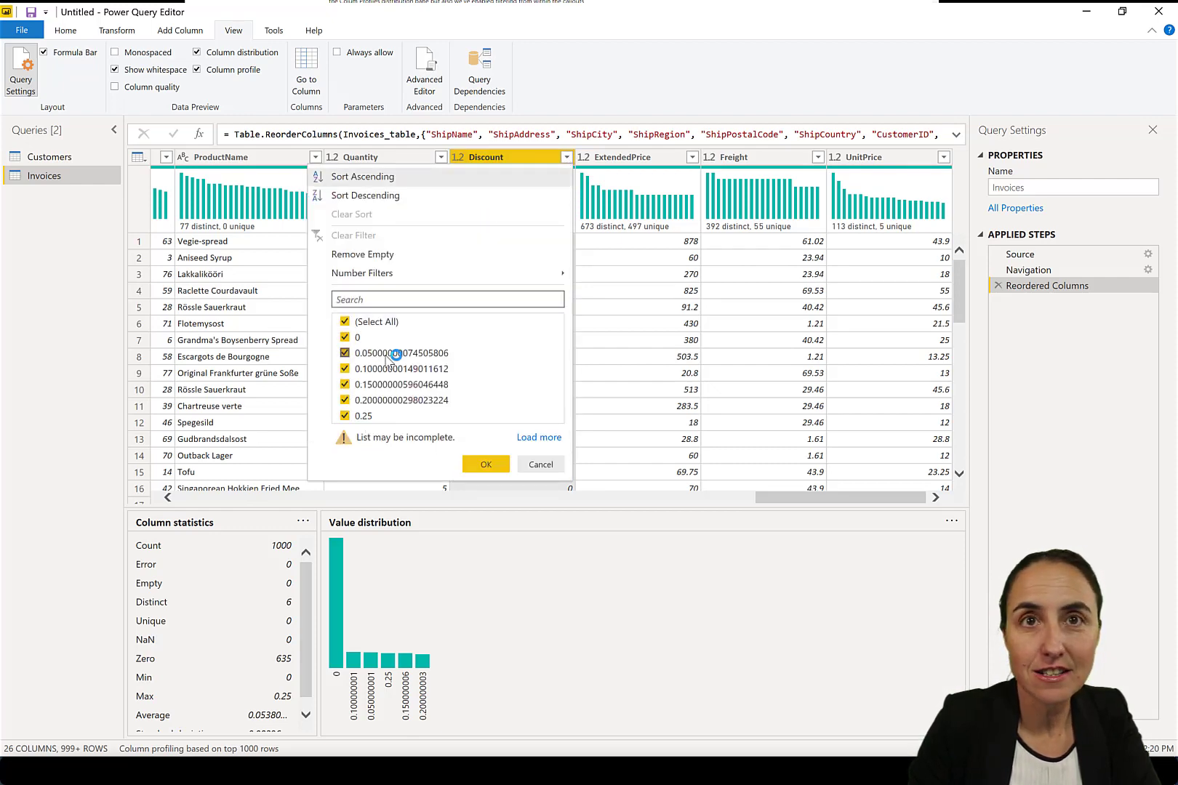
pyautogui.click(540, 464)
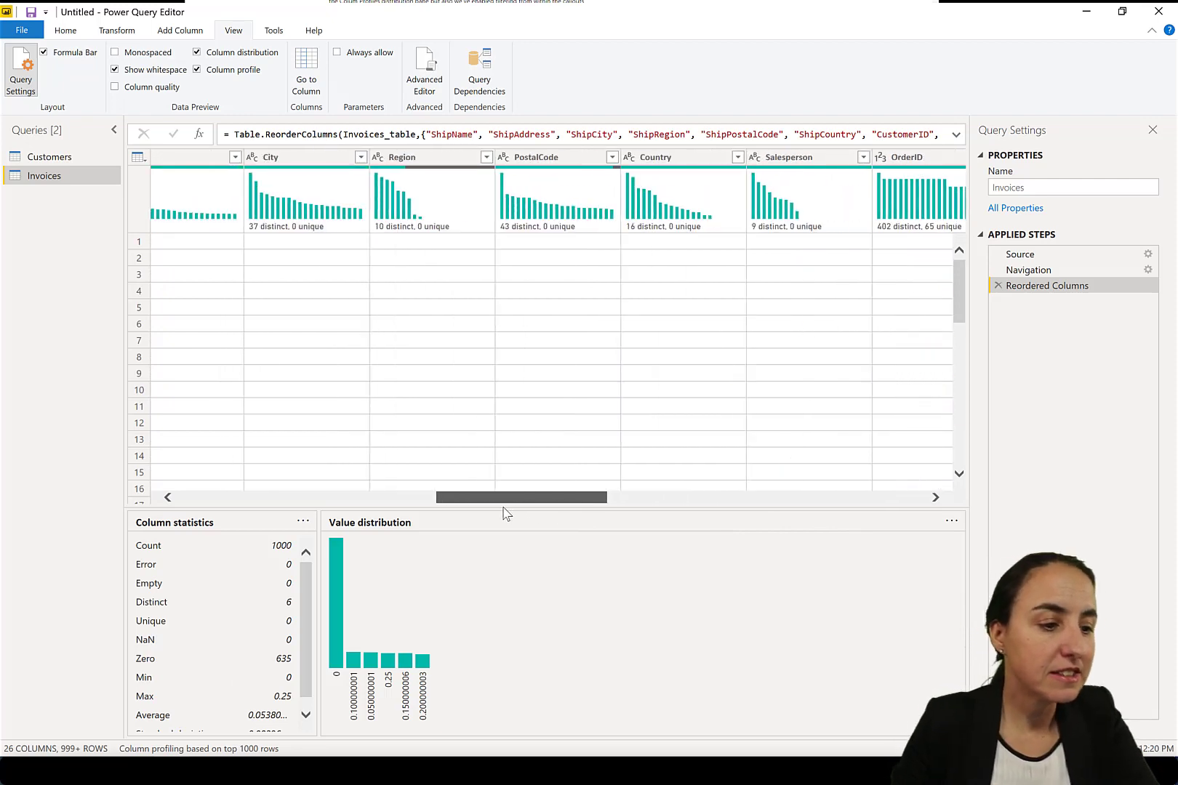
# Scroll back to Region and profile it: 717 empty, 10 distinct, Co. Cork most frequent.
pyautogui.moveTo(826, 495); pyautogui.dragTo(506, 512)
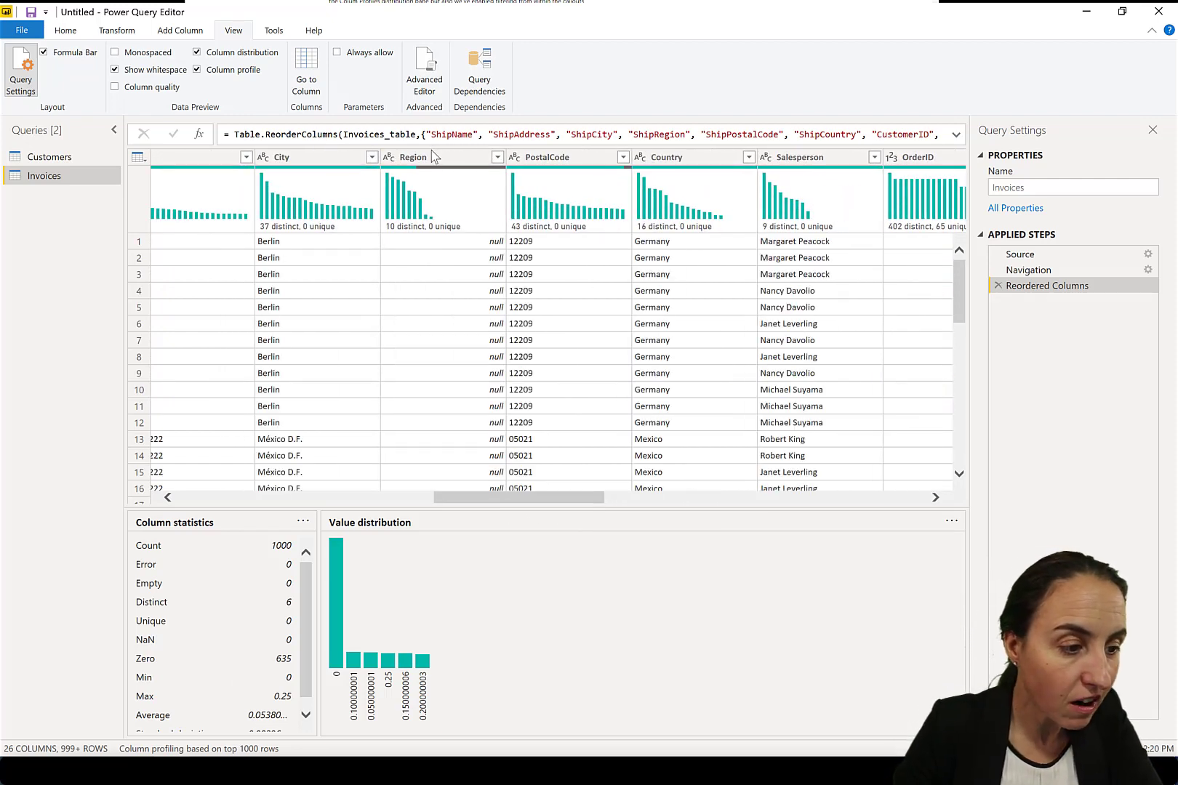
pyautogui.click(433, 170)
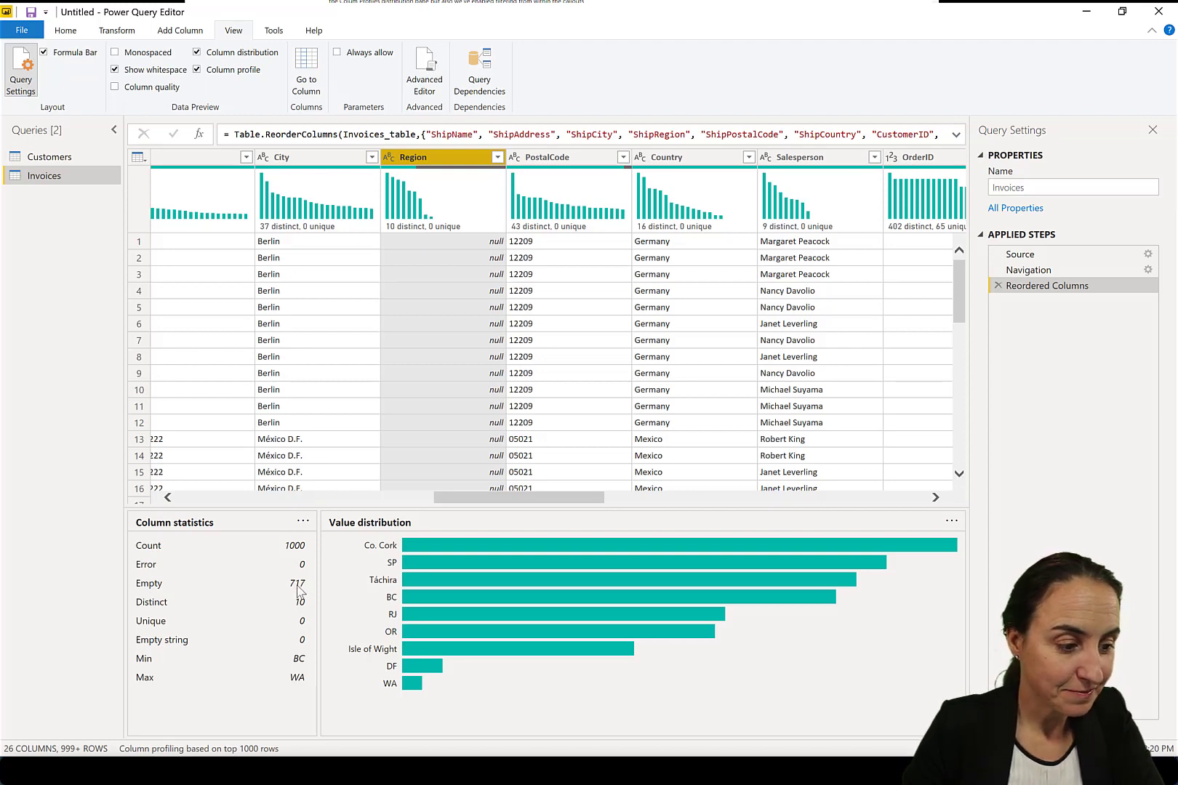
pyautogui.scroll(-5, 508, 378)
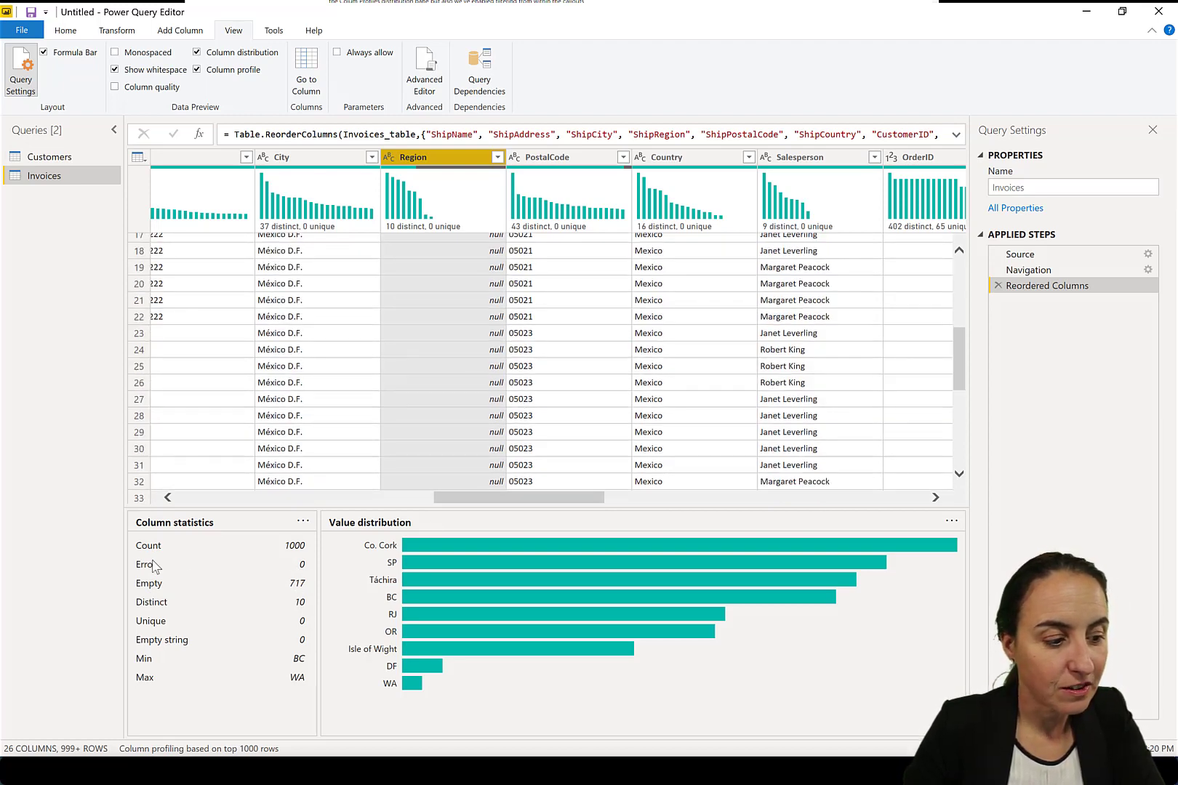
# Switch column profiling from the top 1000 rows to the entire data set.
pyautogui.click(204, 749)
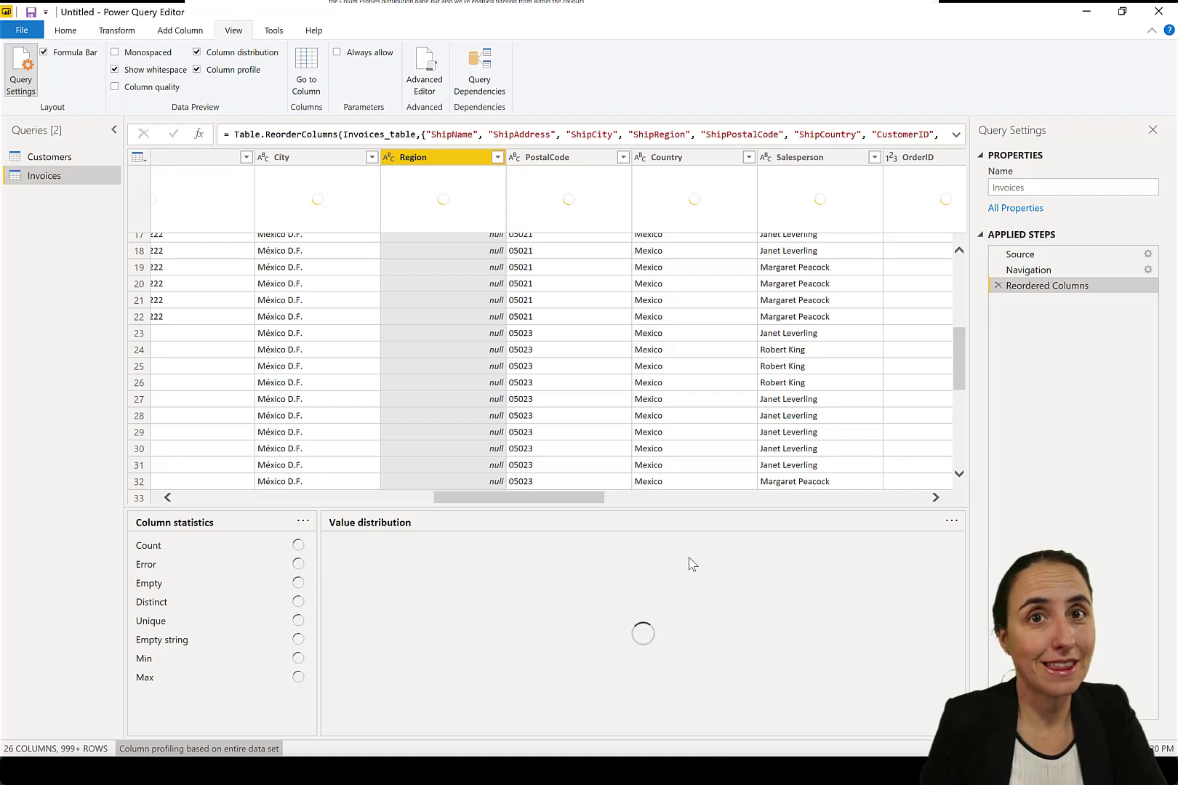
pyautogui.moveTo(658, 561)
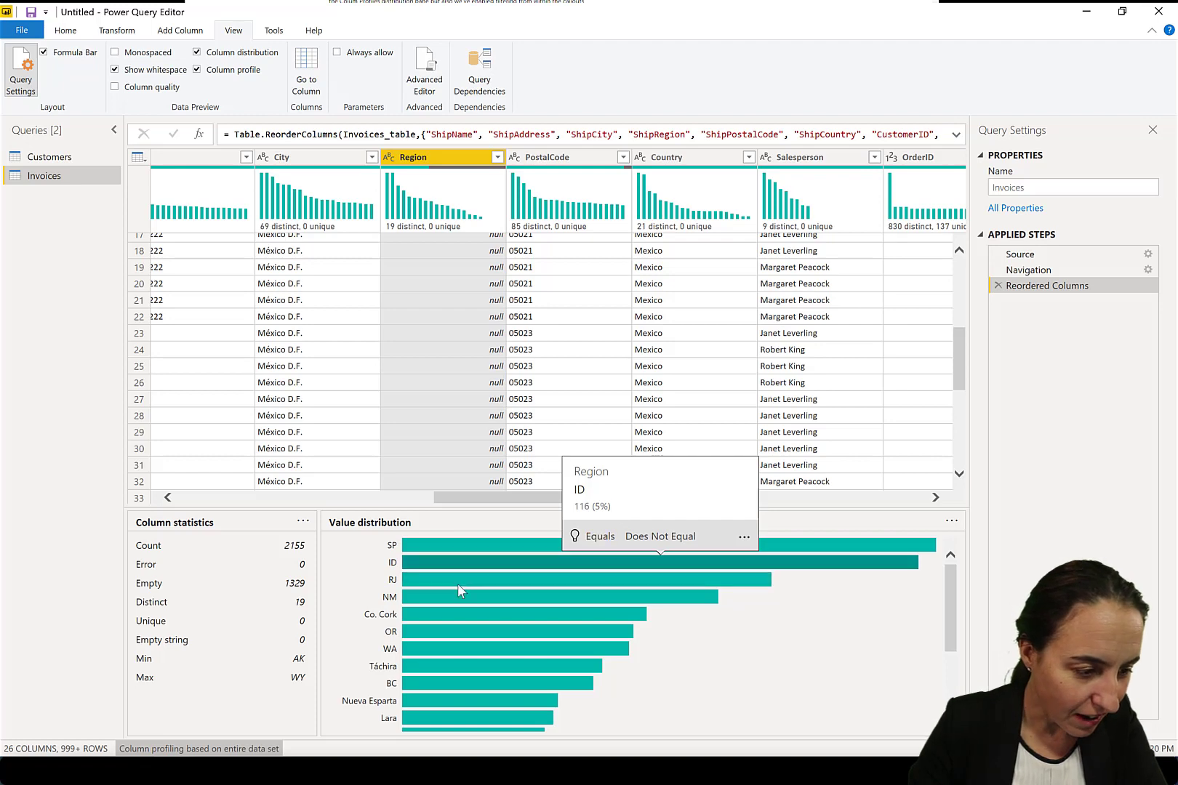
pyautogui.scroll(-3, 458, 625)
pyautogui.scroll(3, 469, 673)
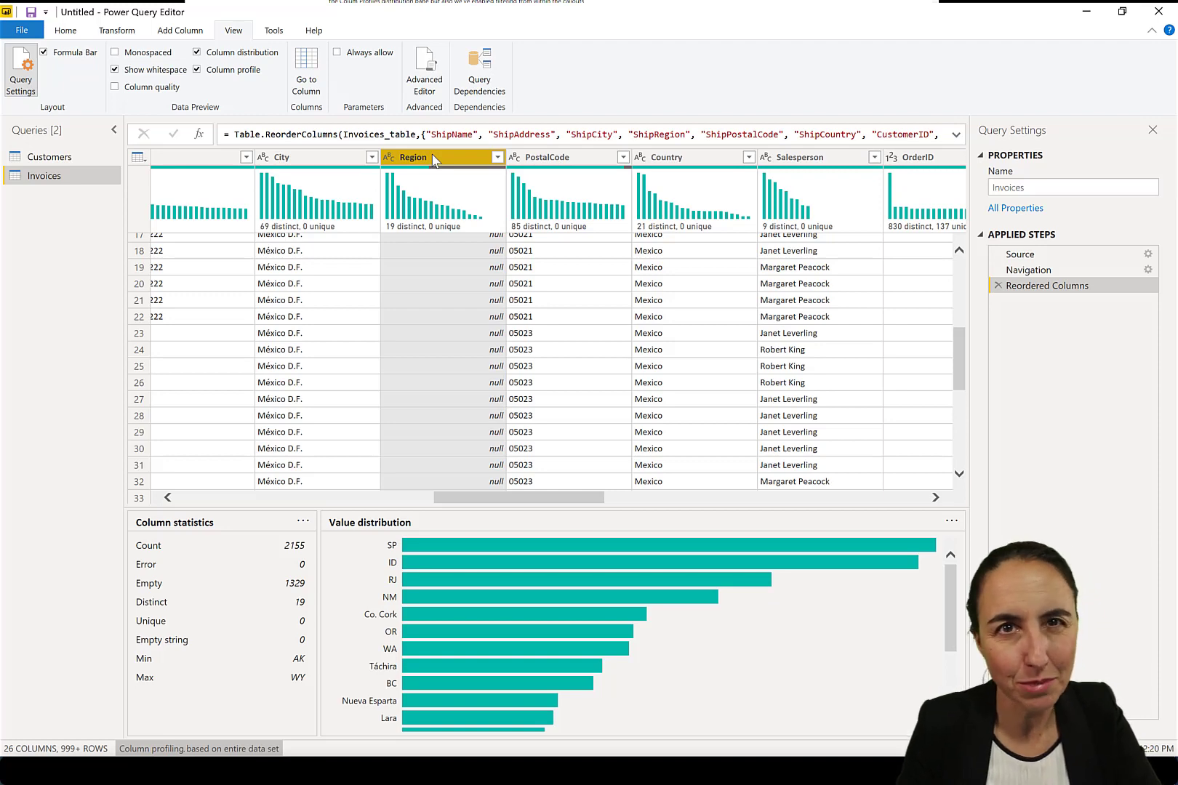
# Filter Region to equal SP from its distribution bar, leaving 120 rows.
pyautogui.rightClick(854, 549)
pyautogui.moveTo(895, 575)
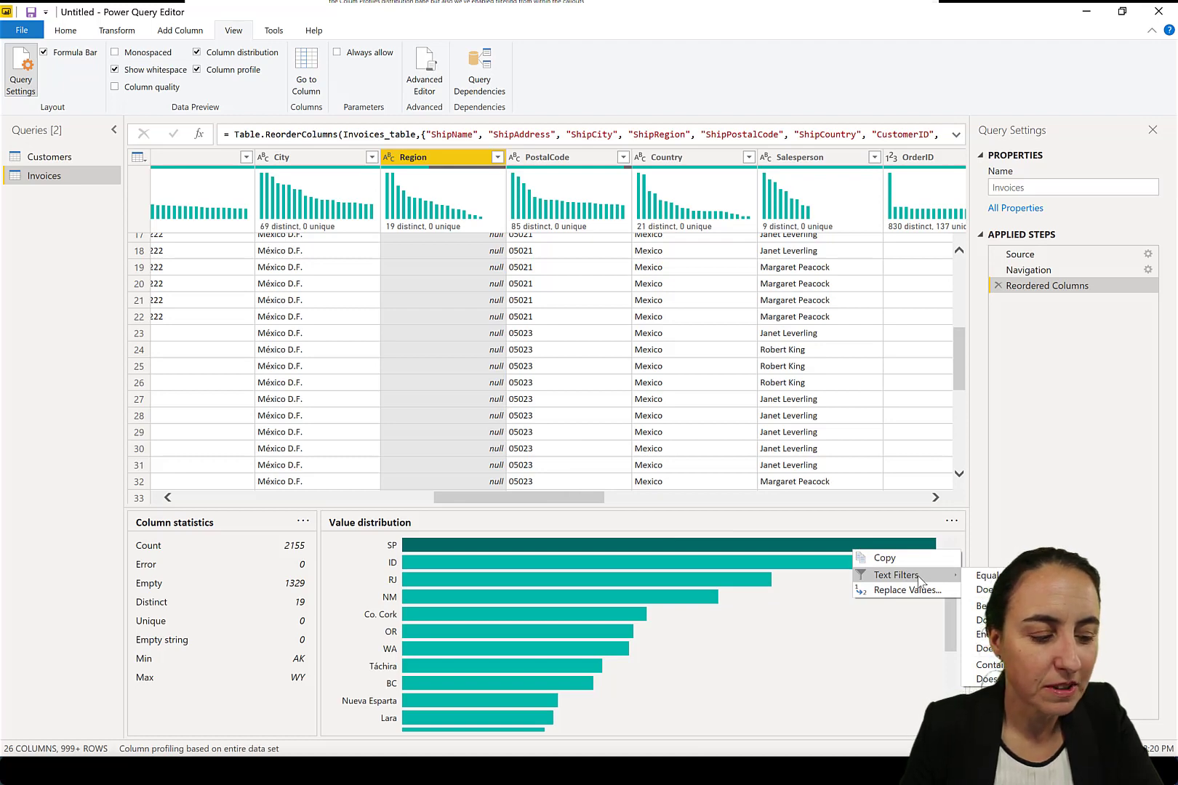
pyautogui.click(985, 576)
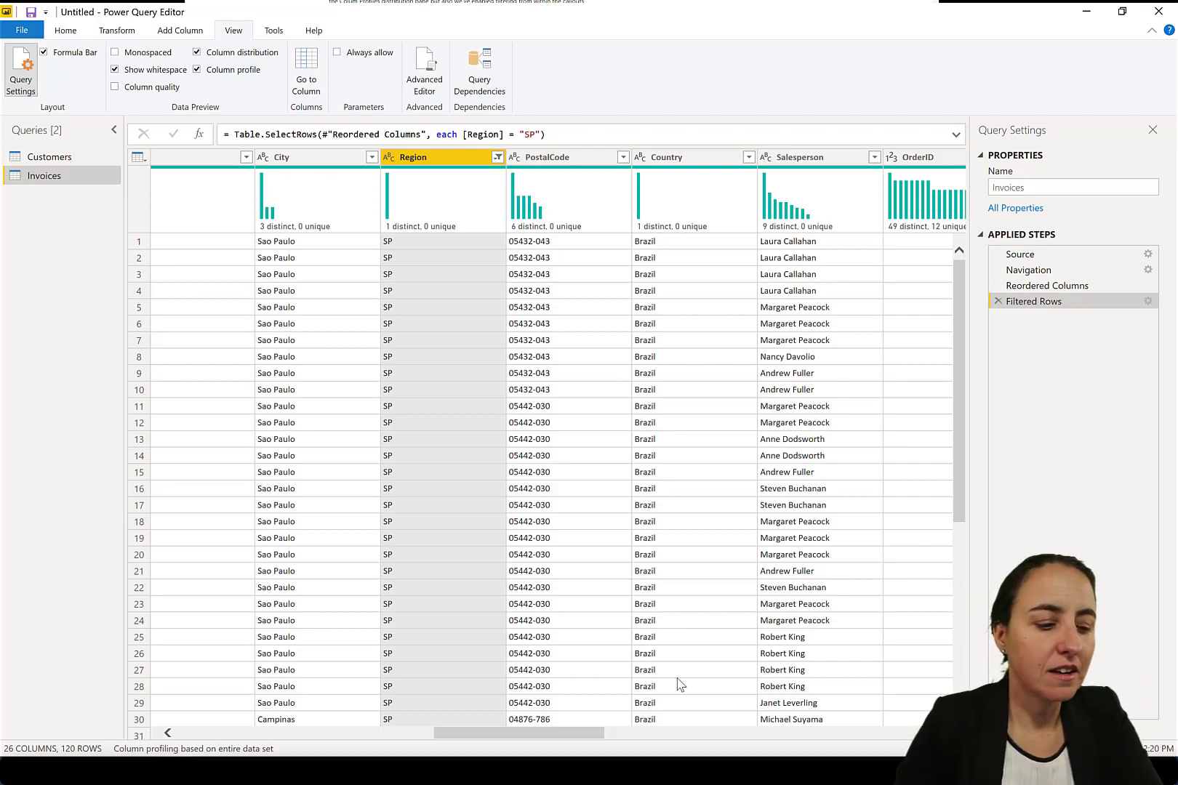
pyautogui.moveTo(451, 735)
pyautogui.mouseDown()
pyautogui.moveTo(907, 738)
pyautogui.moveTo(343, 748)
pyautogui.moveTo(284, 733)
pyautogui.mouseUp()
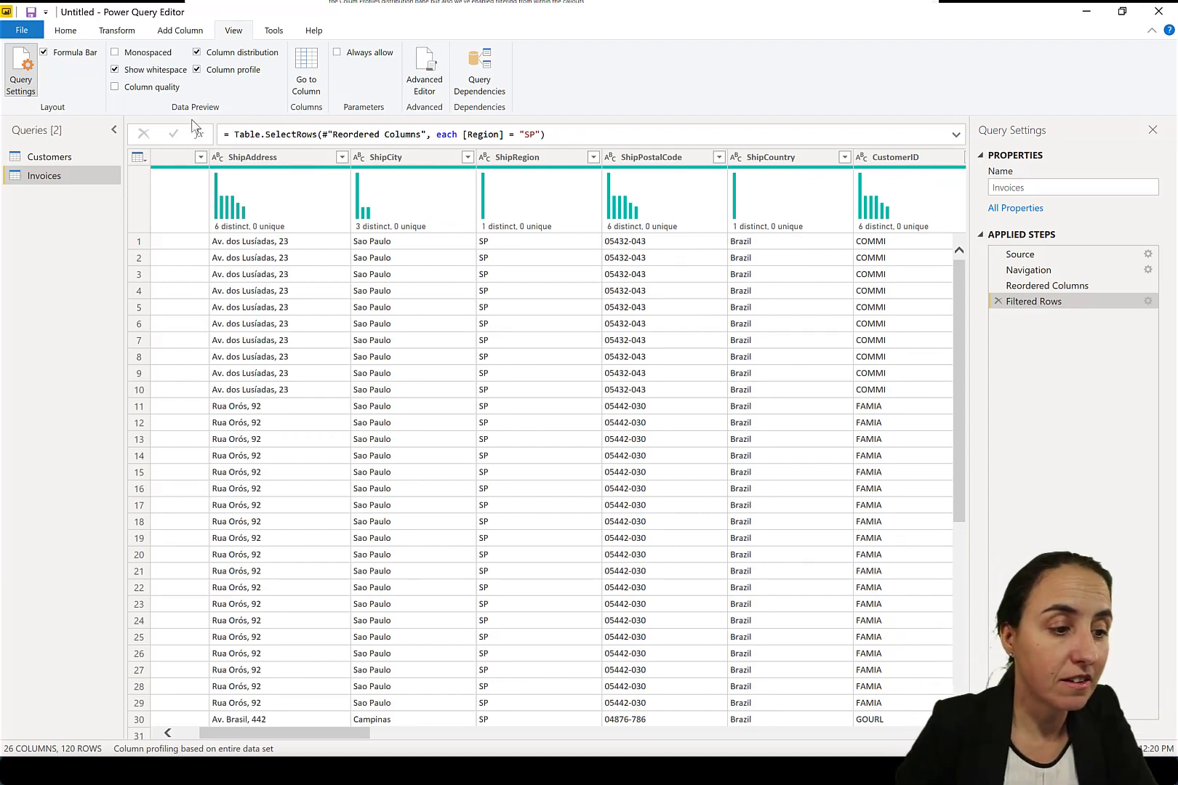
# Filter ShipCity to exclude Campinas via its distribution bar, leaving 101 Sao Paulo rows.
pyautogui.click(468, 157)
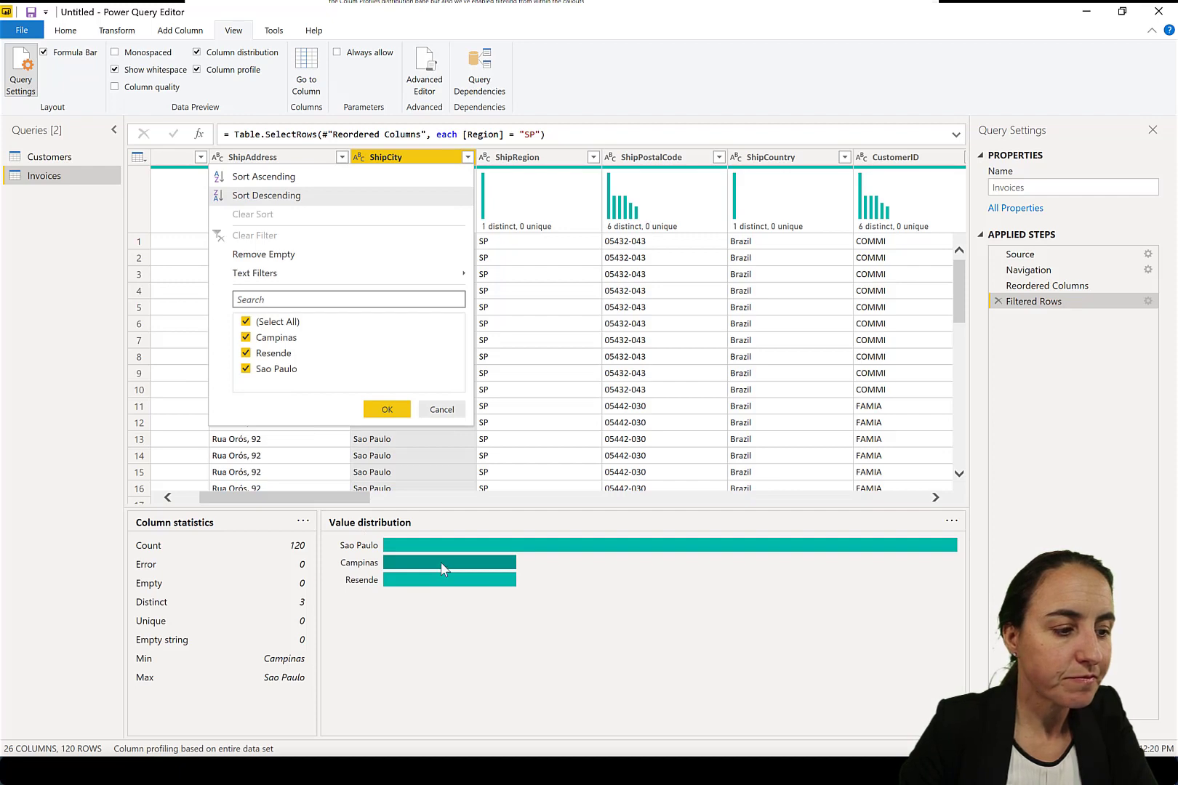
pyautogui.click(268, 342)
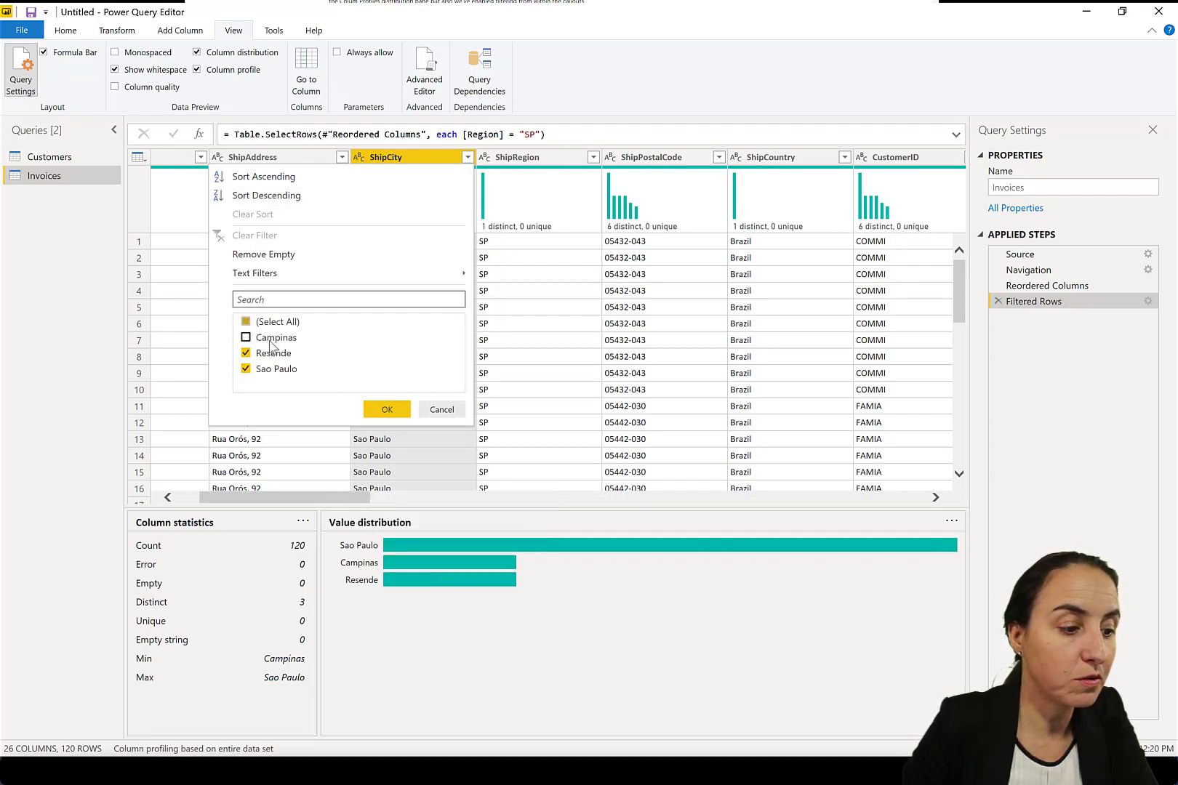
pyautogui.rightClick(410, 565)
pyautogui.moveTo(454, 592)
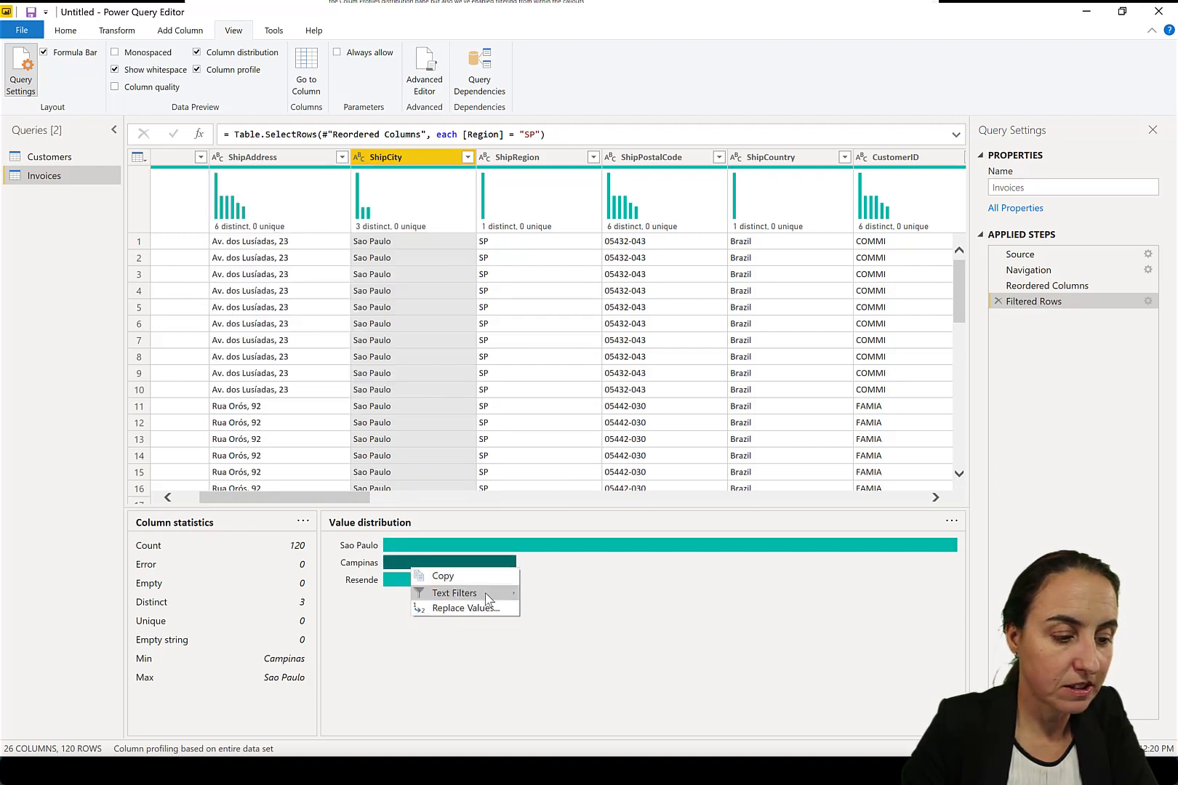
pyautogui.click(584, 609)
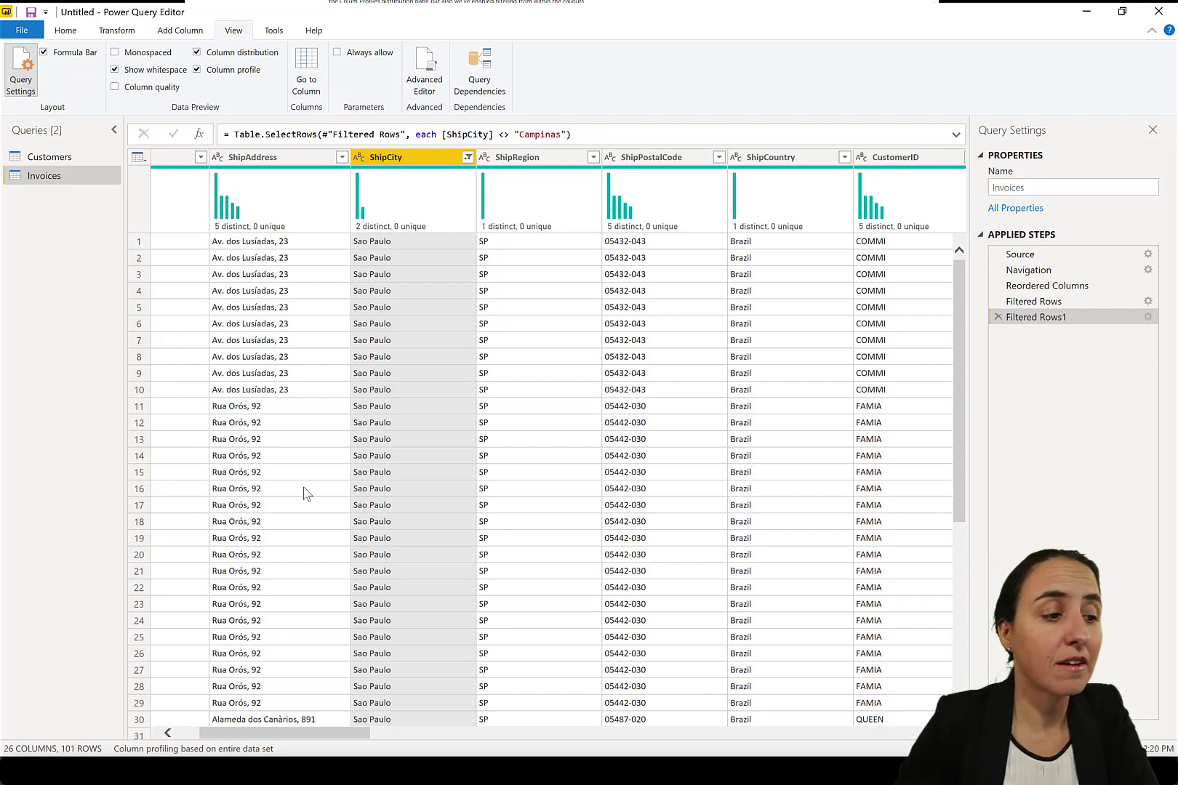
# Hide the column distribution histograms and column profile pane for the filtered Invoices table.
pyautogui.click(240, 52)
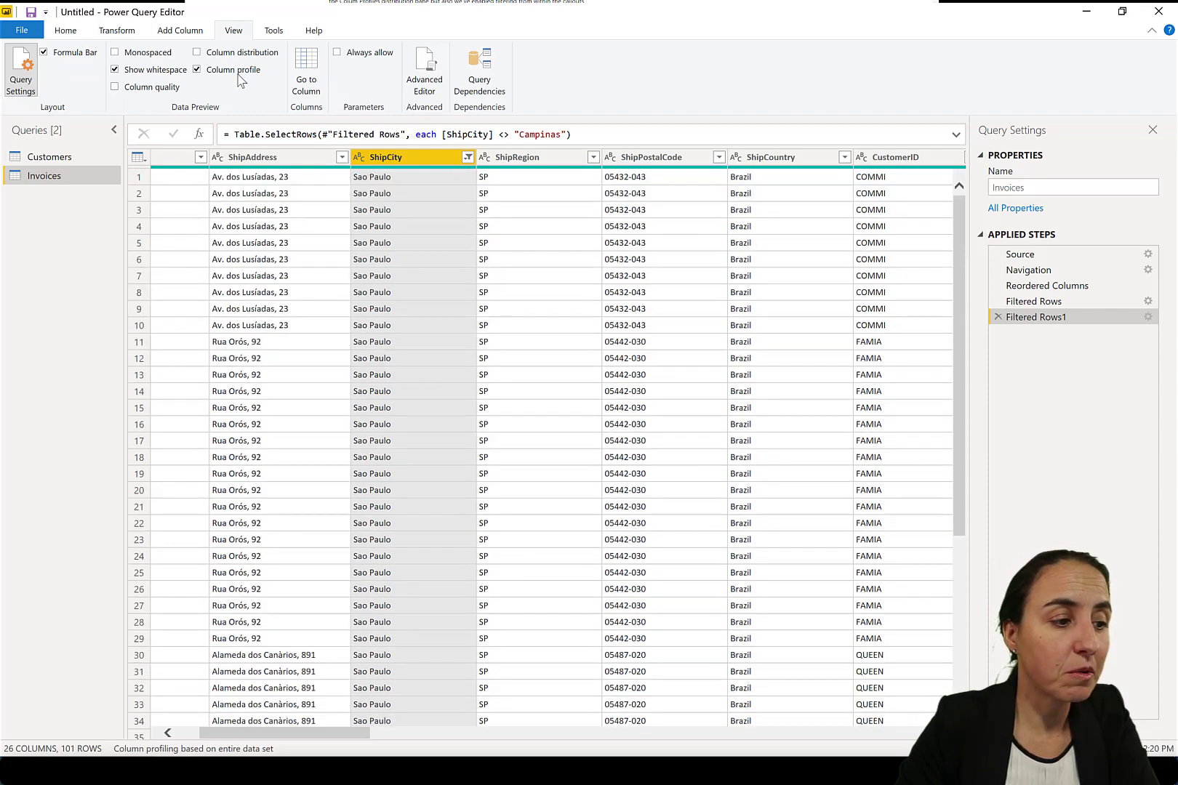